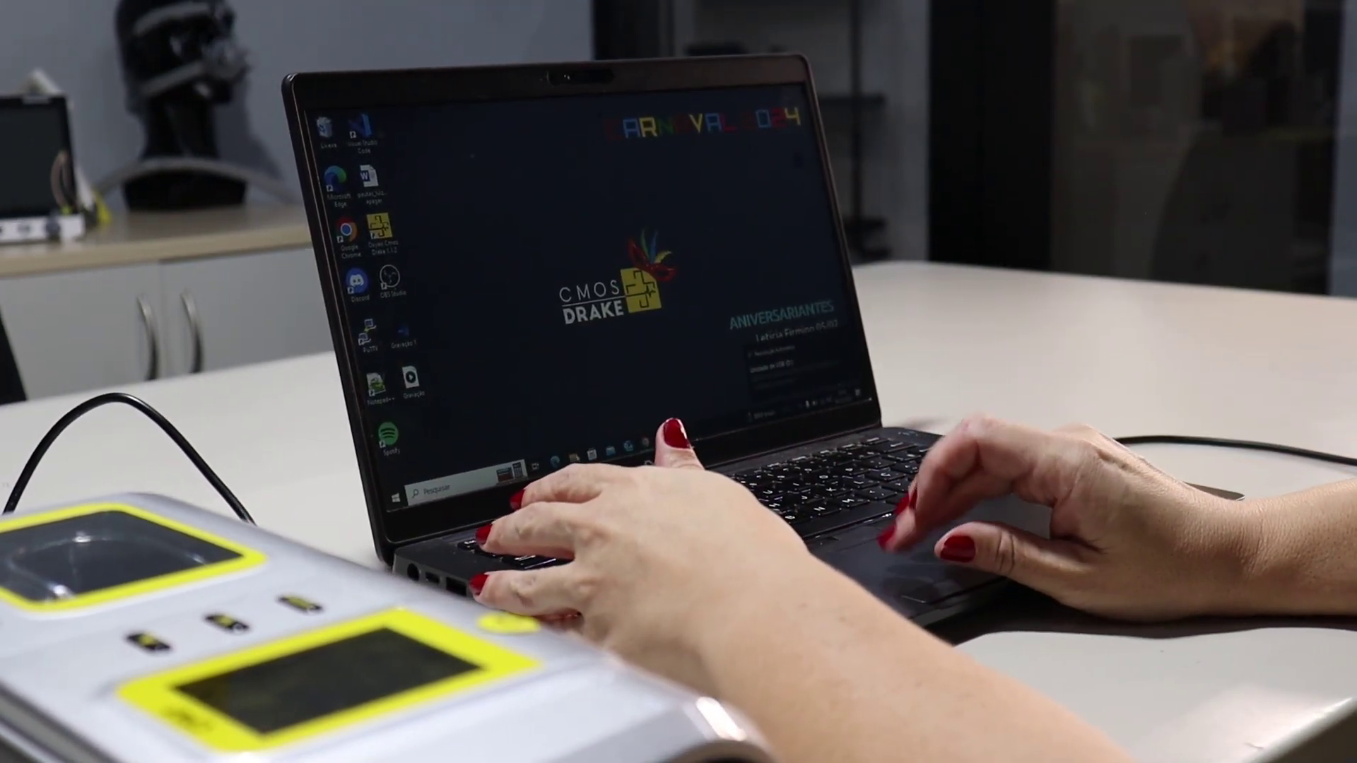
# Step: Open the USB drive (D:) from This PC in a maximized File Explorer window
pyautogui.press('super+e')
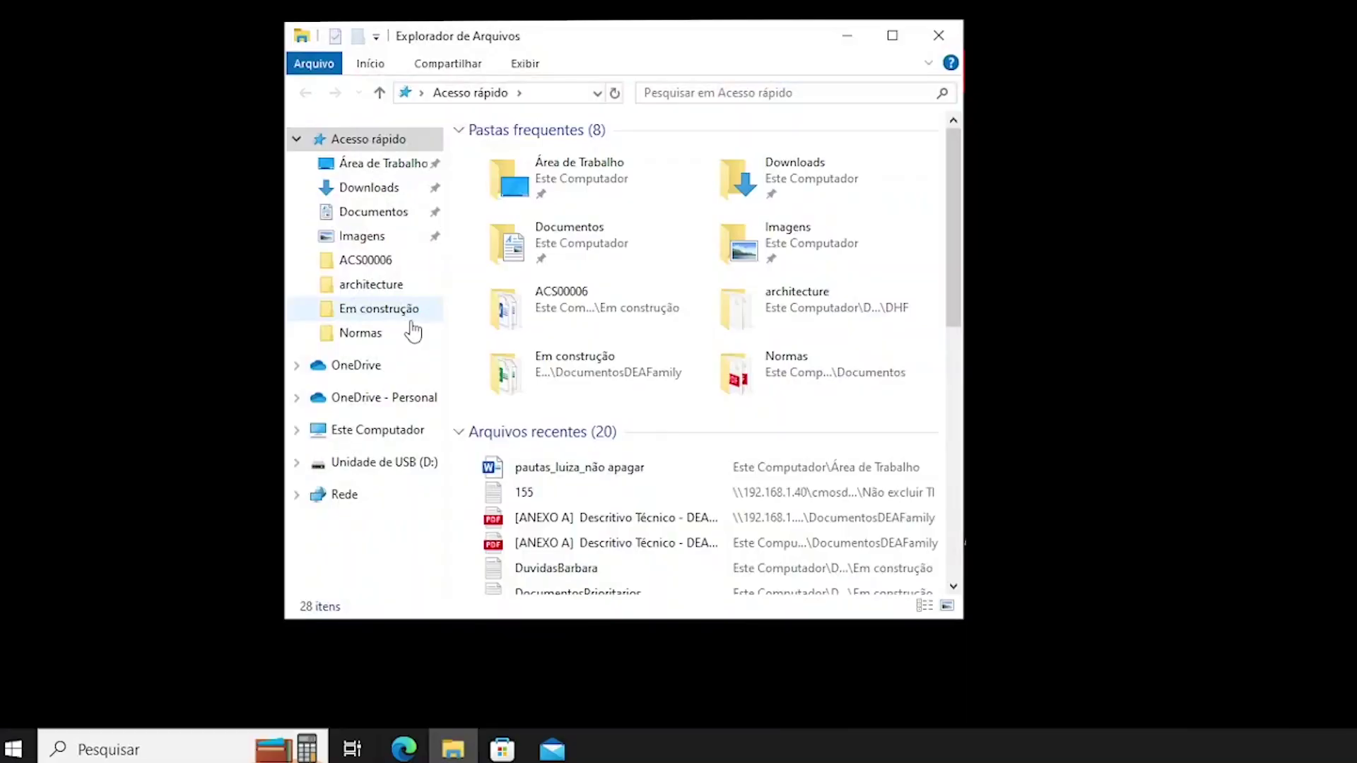
pyautogui.click(388, 437)
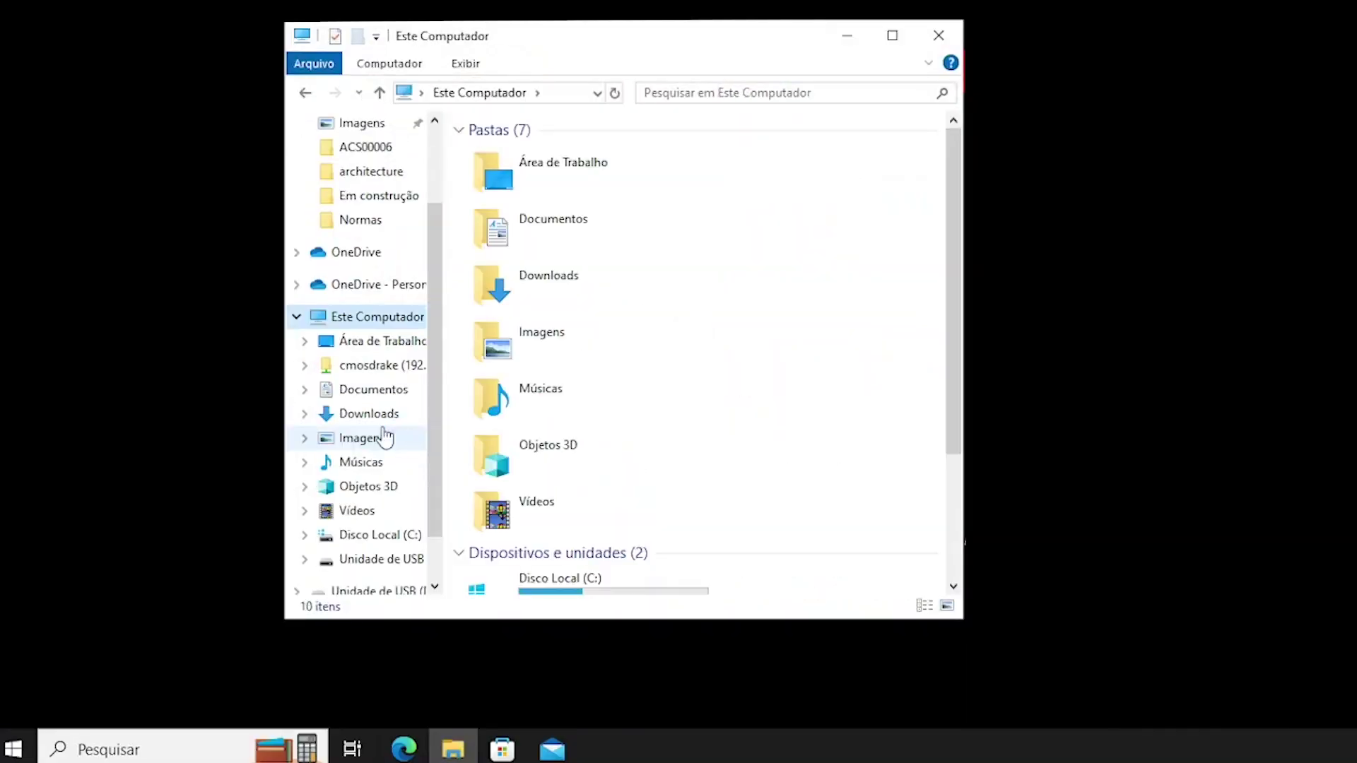
pyautogui.click(887, 44)
pyautogui.doubleClick(522, 282)
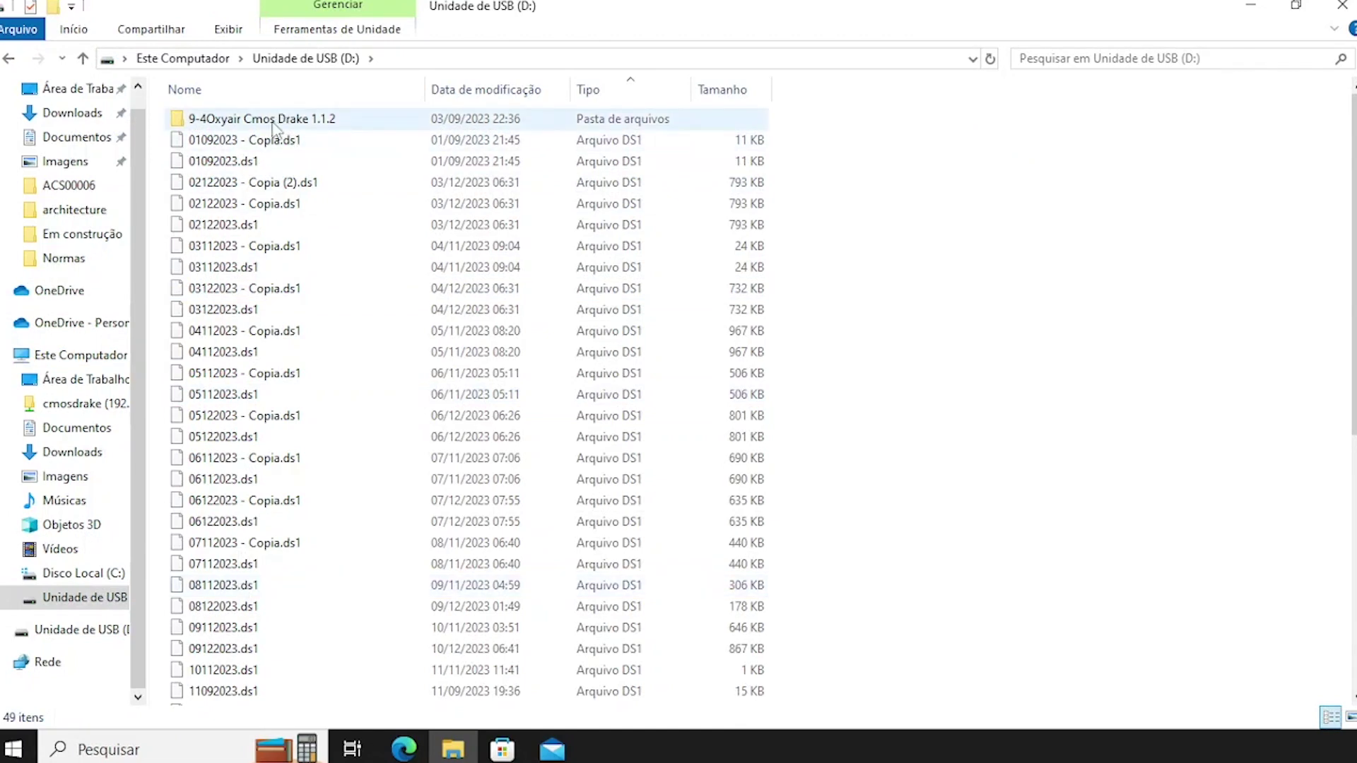
# Step: Launch the Oxyair Cmos Drake 1.1.0 installer package from the drive's 9-4Oxyair Cmos Drake 1.1.2 folder
pyautogui.moveTo(287, 131)
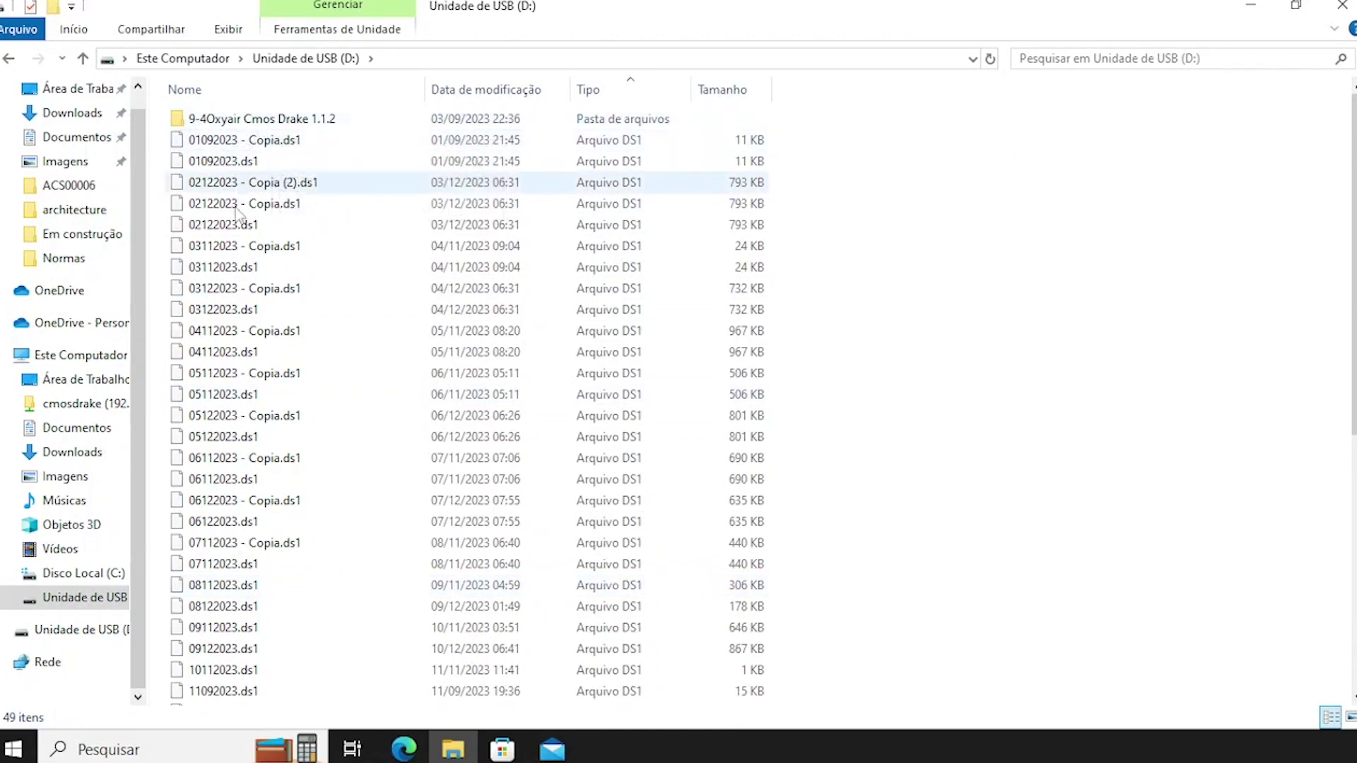
pyautogui.moveTo(197, 459)
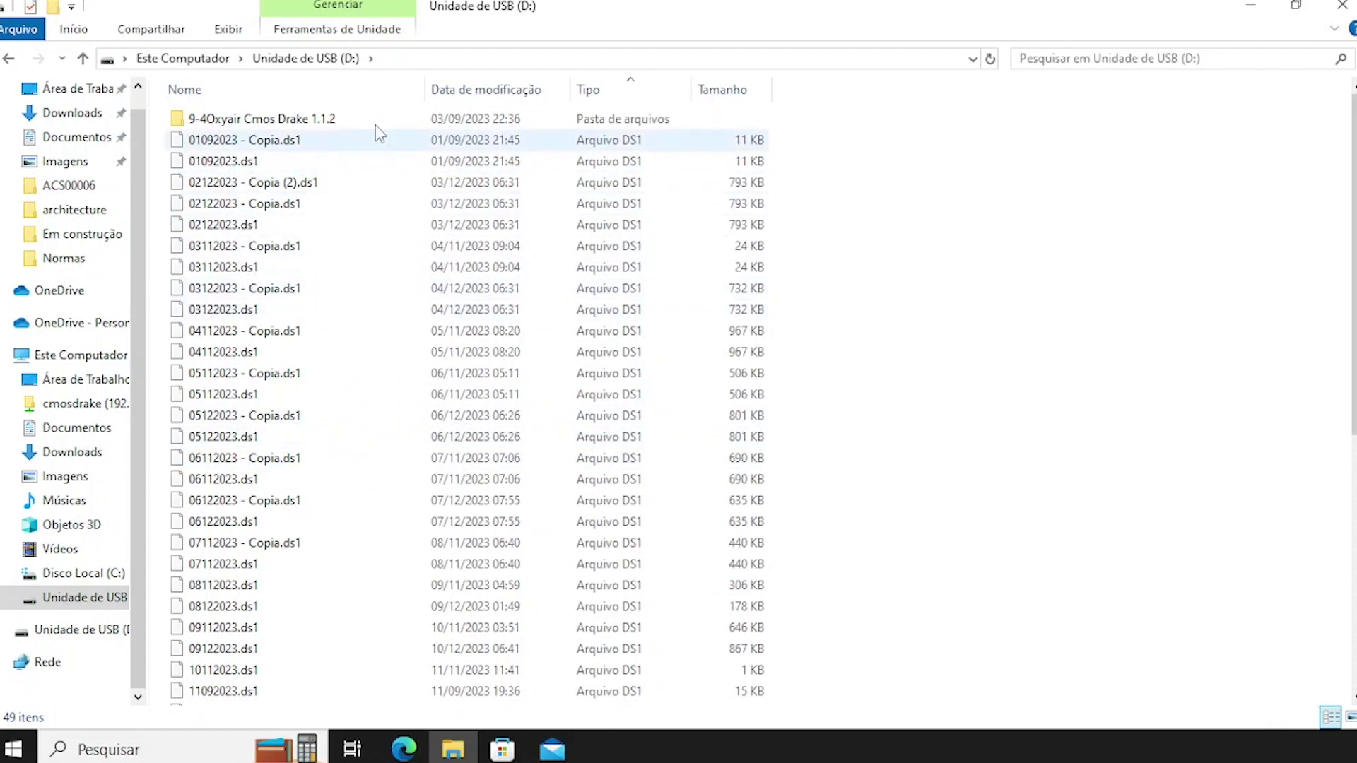
pyautogui.moveTo(338, 125)
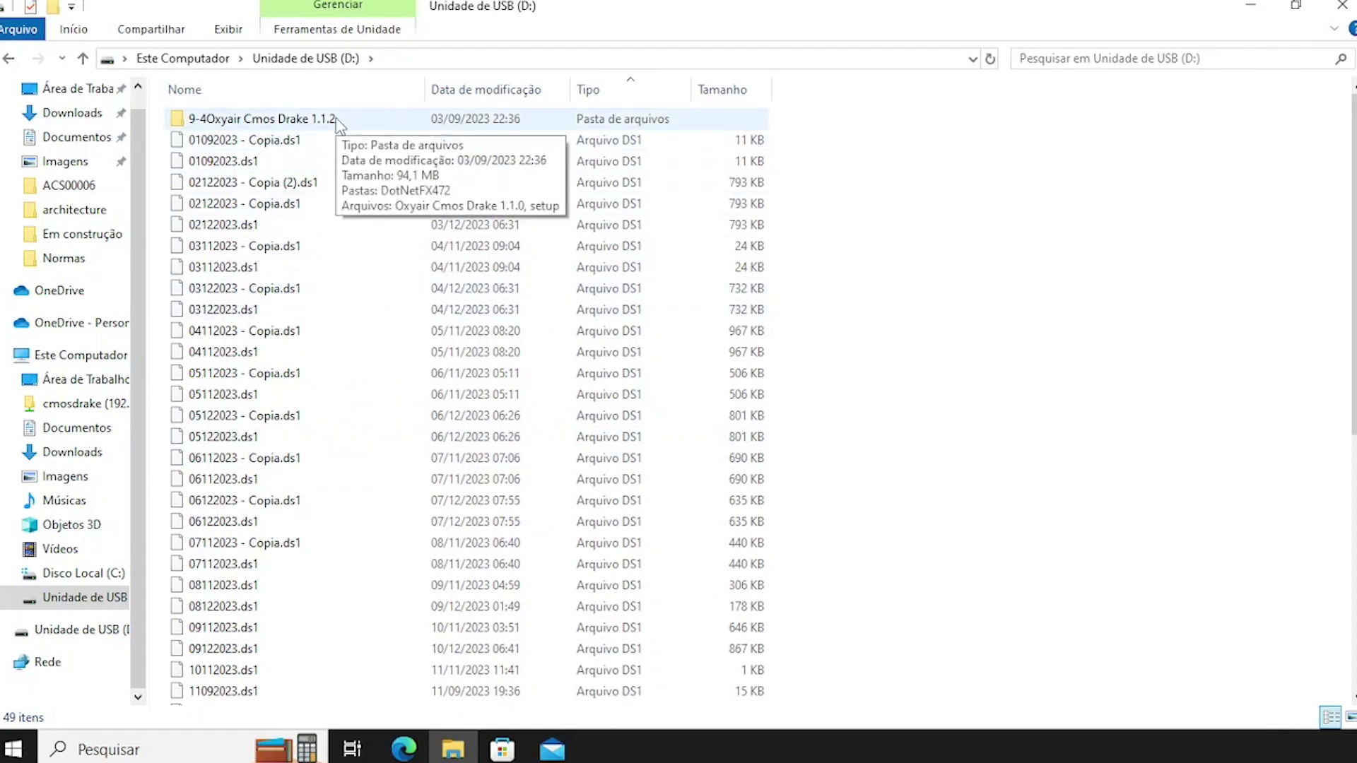
pyautogui.doubleClick(338, 122)
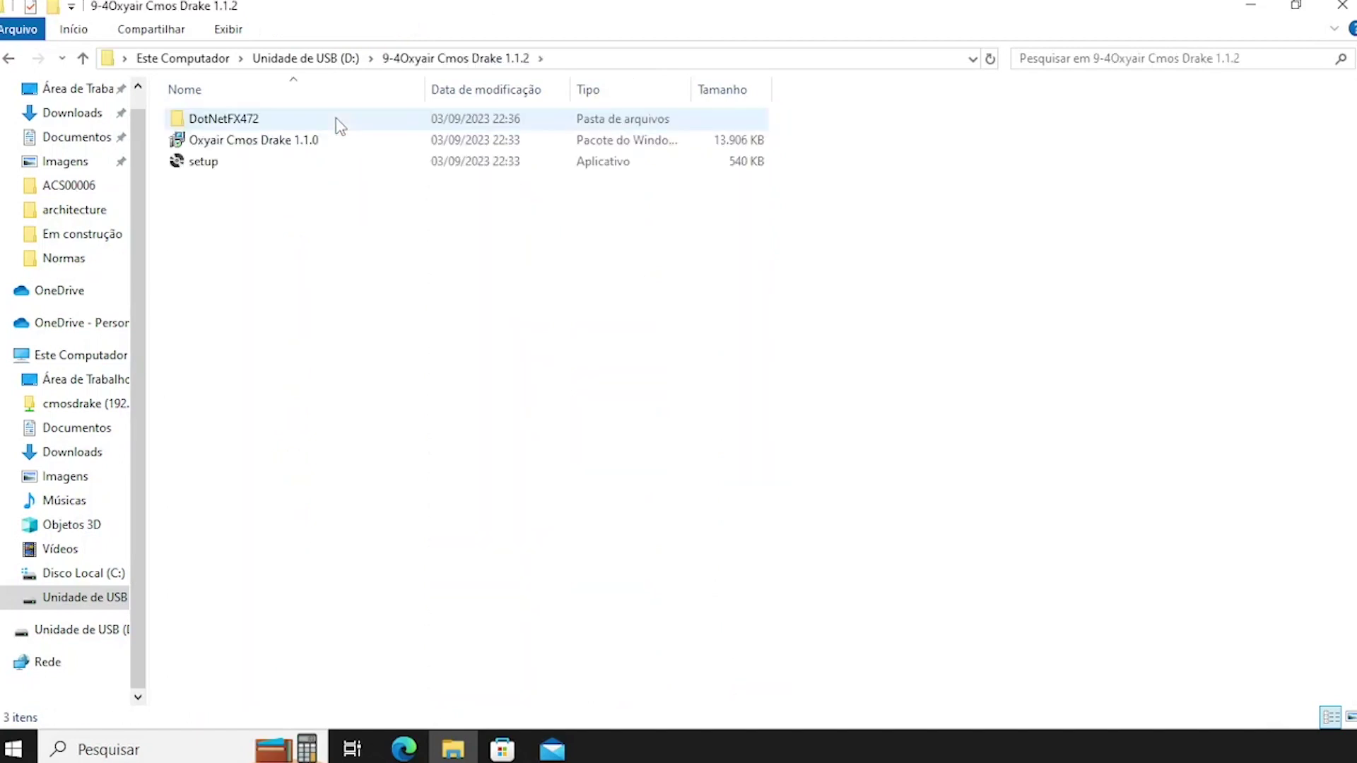
pyautogui.moveTo(240, 154)
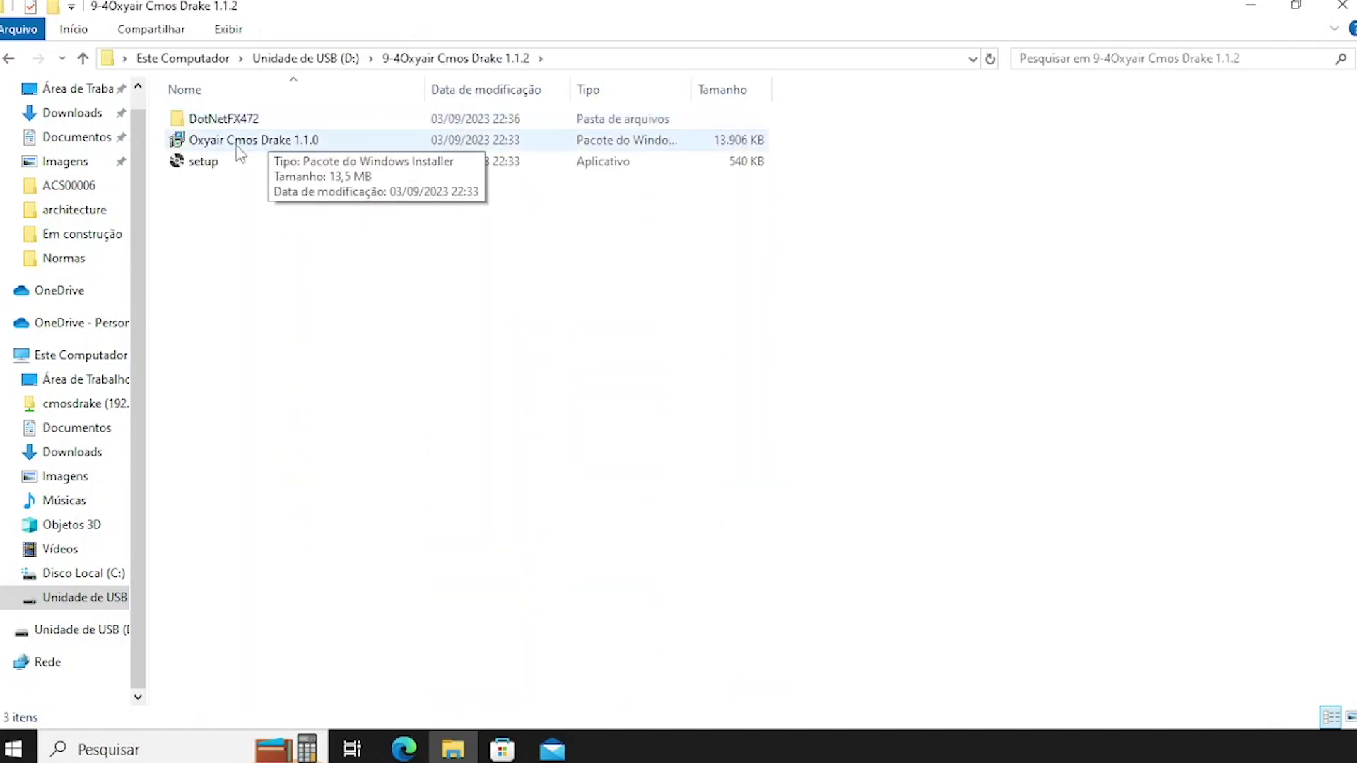
pyautogui.doubleClick(283, 141)
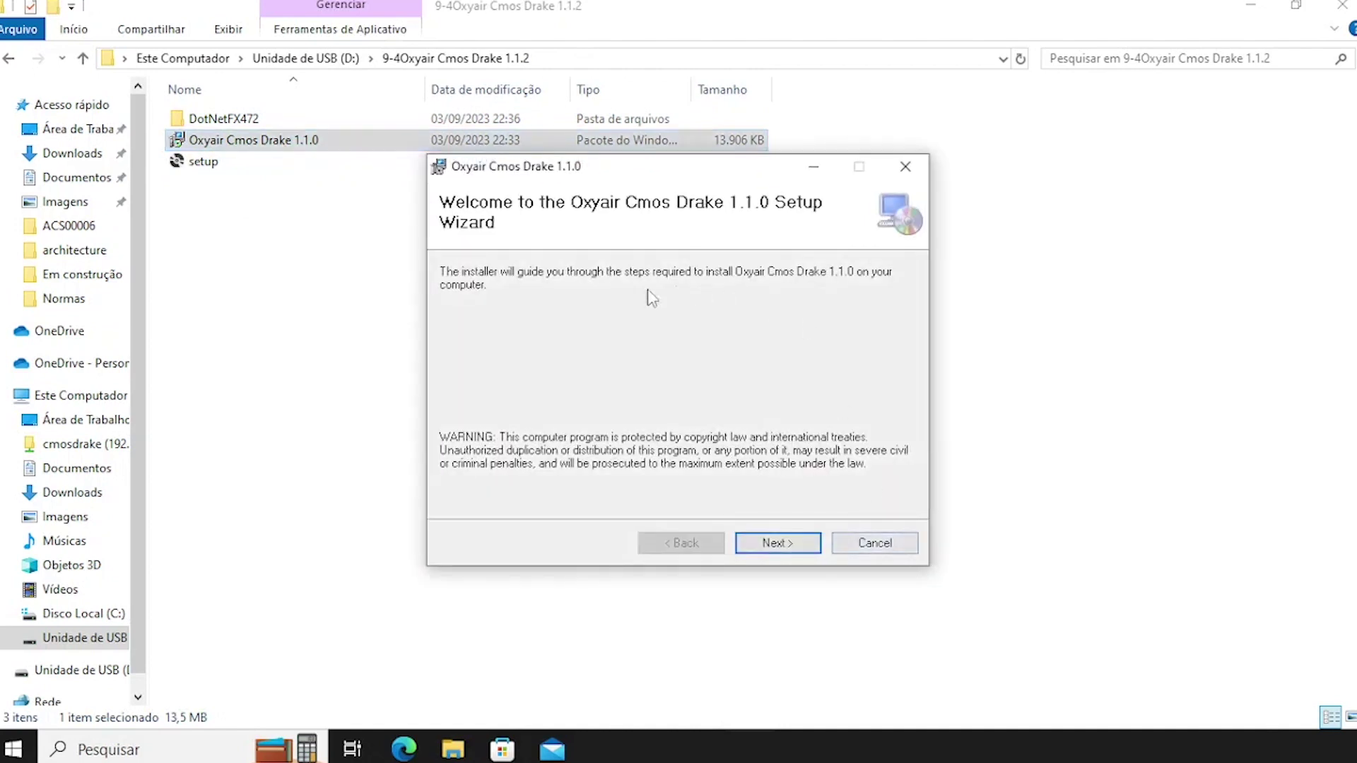
# Step: Install Oxyair Cmos Drake 1.1.0 in the default folder for "Just me", allowing it to make changes to the device
pyautogui.click(787, 549)
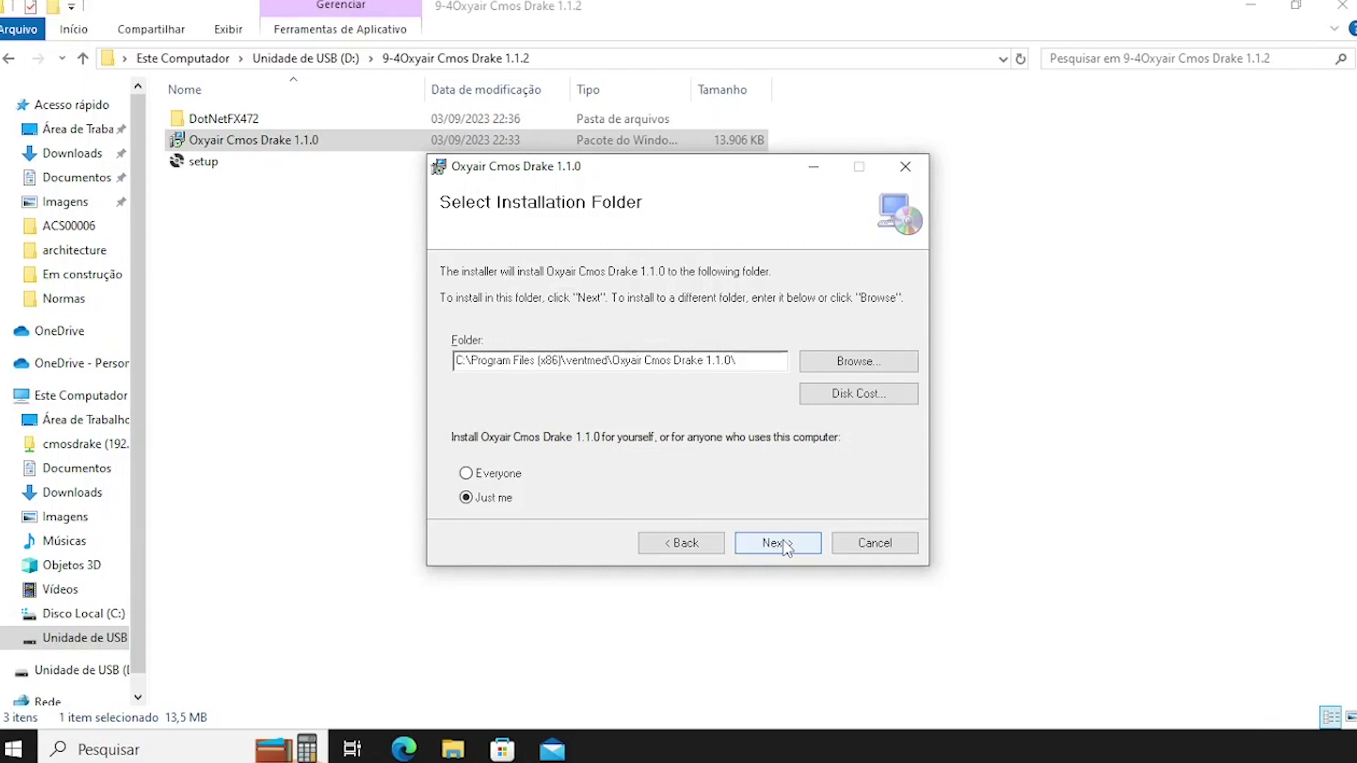
pyautogui.click(786, 550)
pyautogui.click(777, 544)
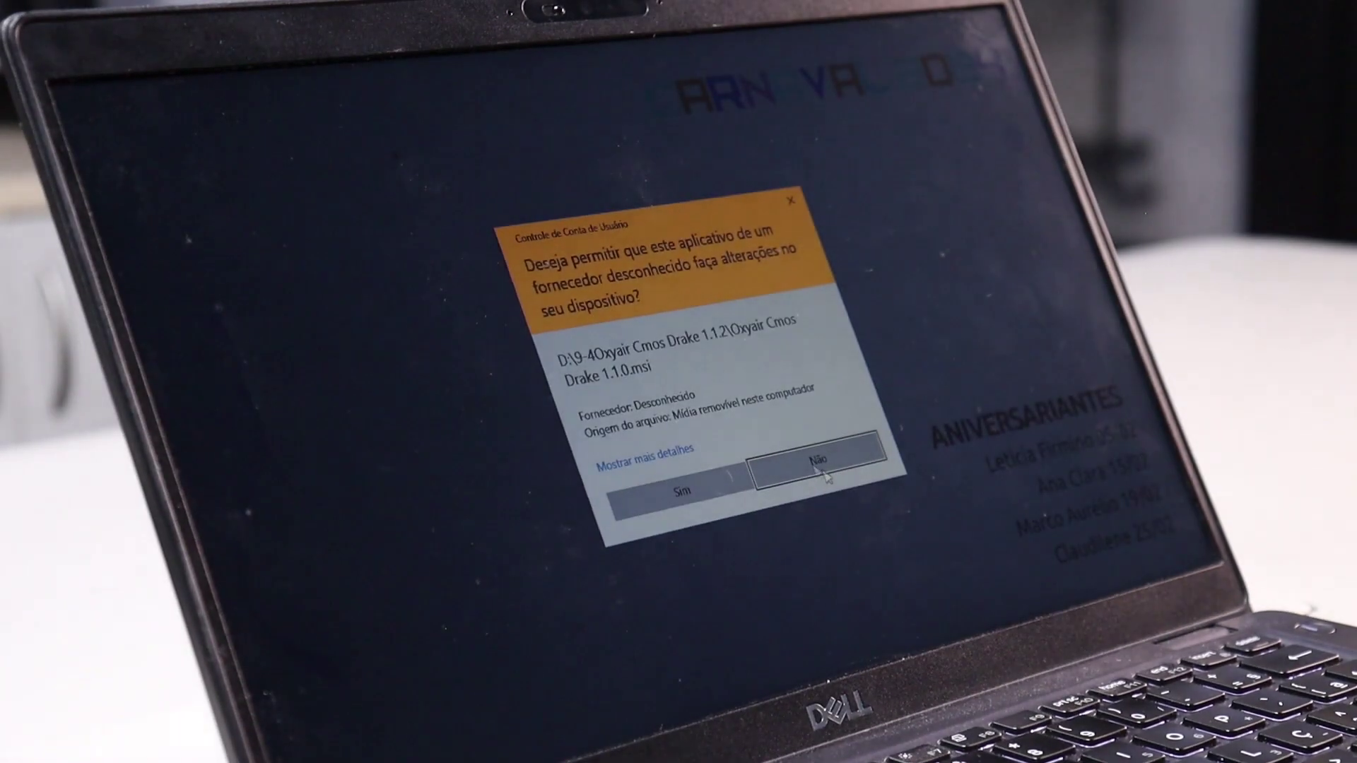
pyautogui.click(705, 488)
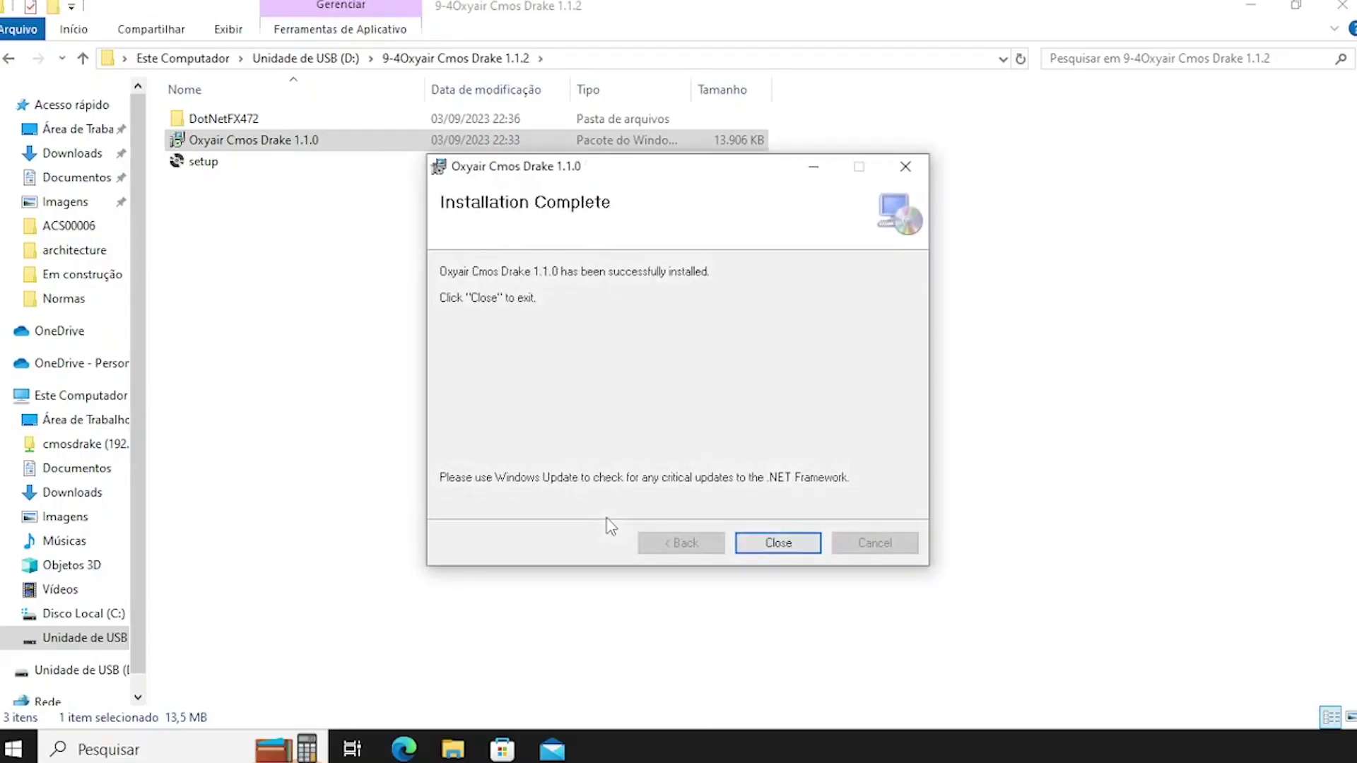
pyautogui.click(793, 547)
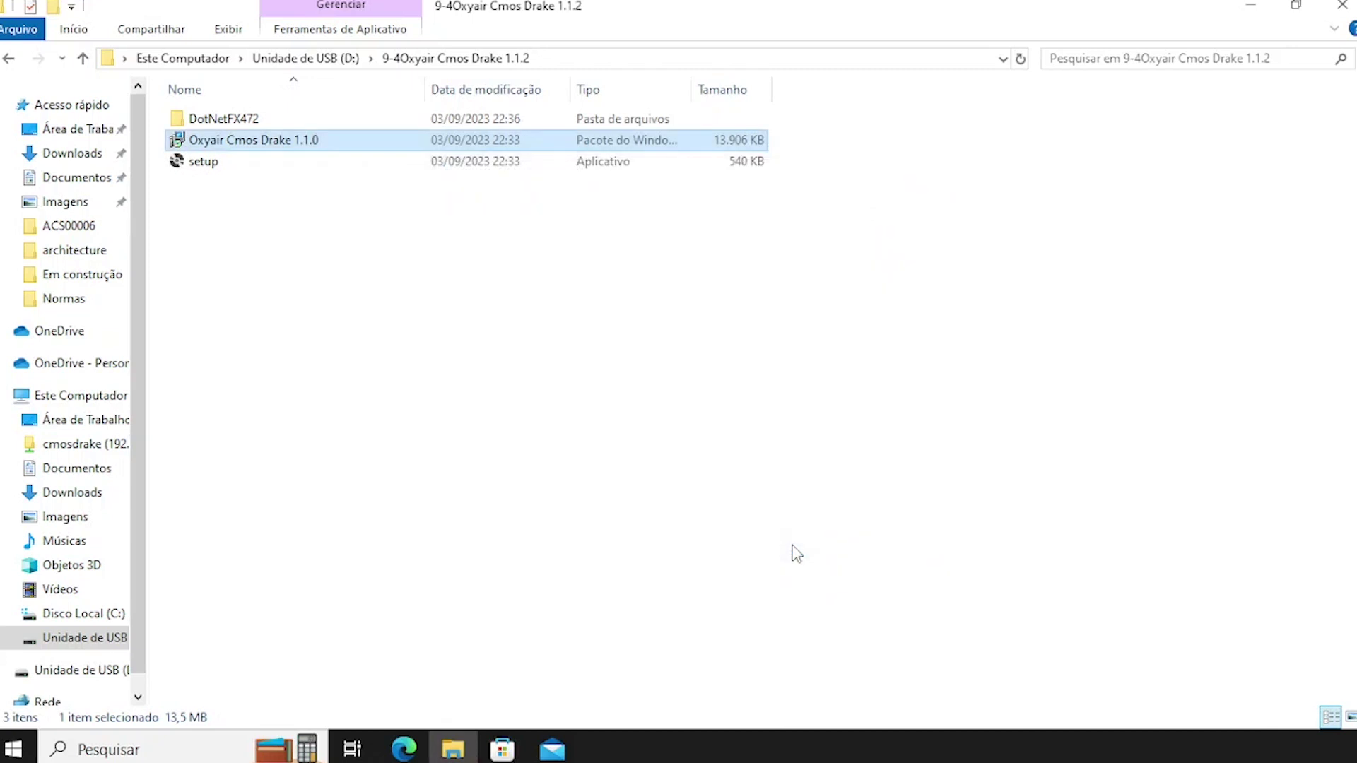
# Step: Create a folder named PACIENTE 1 on the desktop
pyautogui.click(1250, 5)
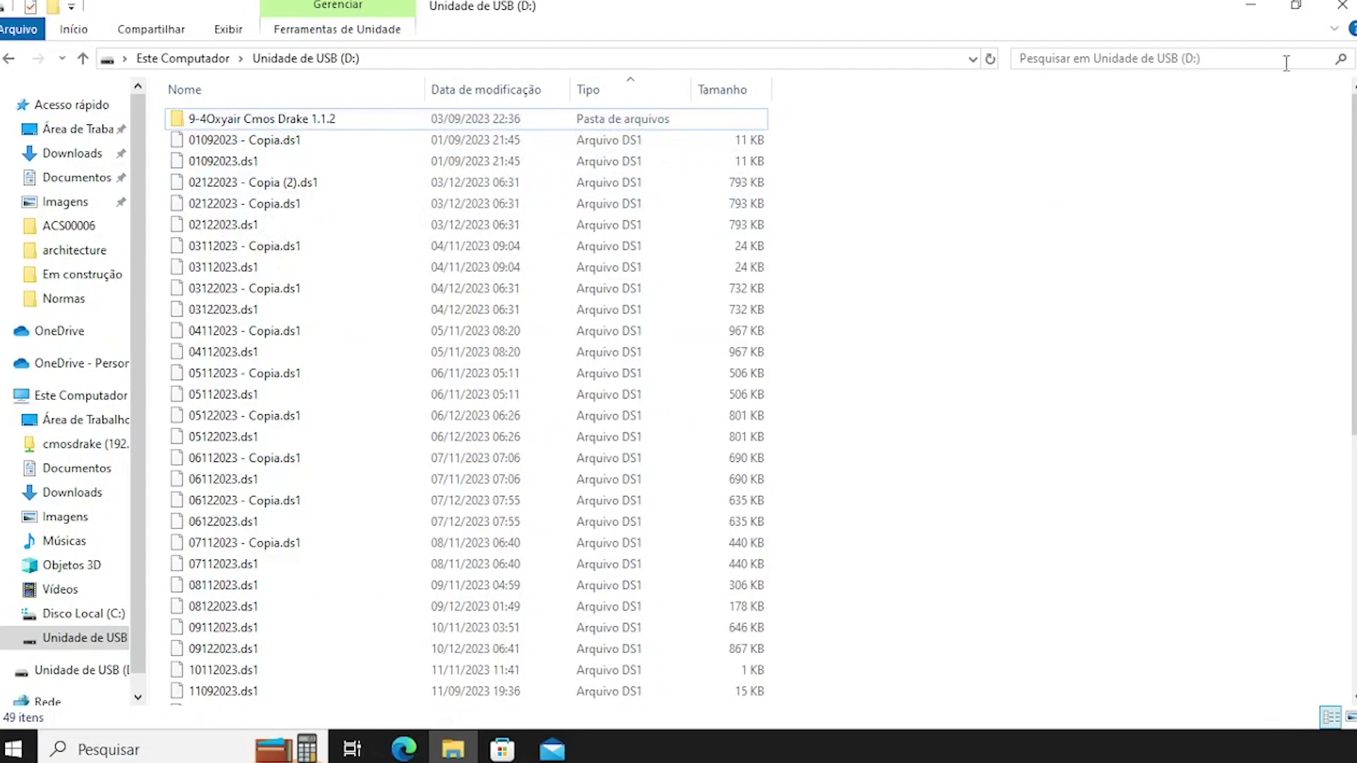
pyautogui.click(1250, 6)
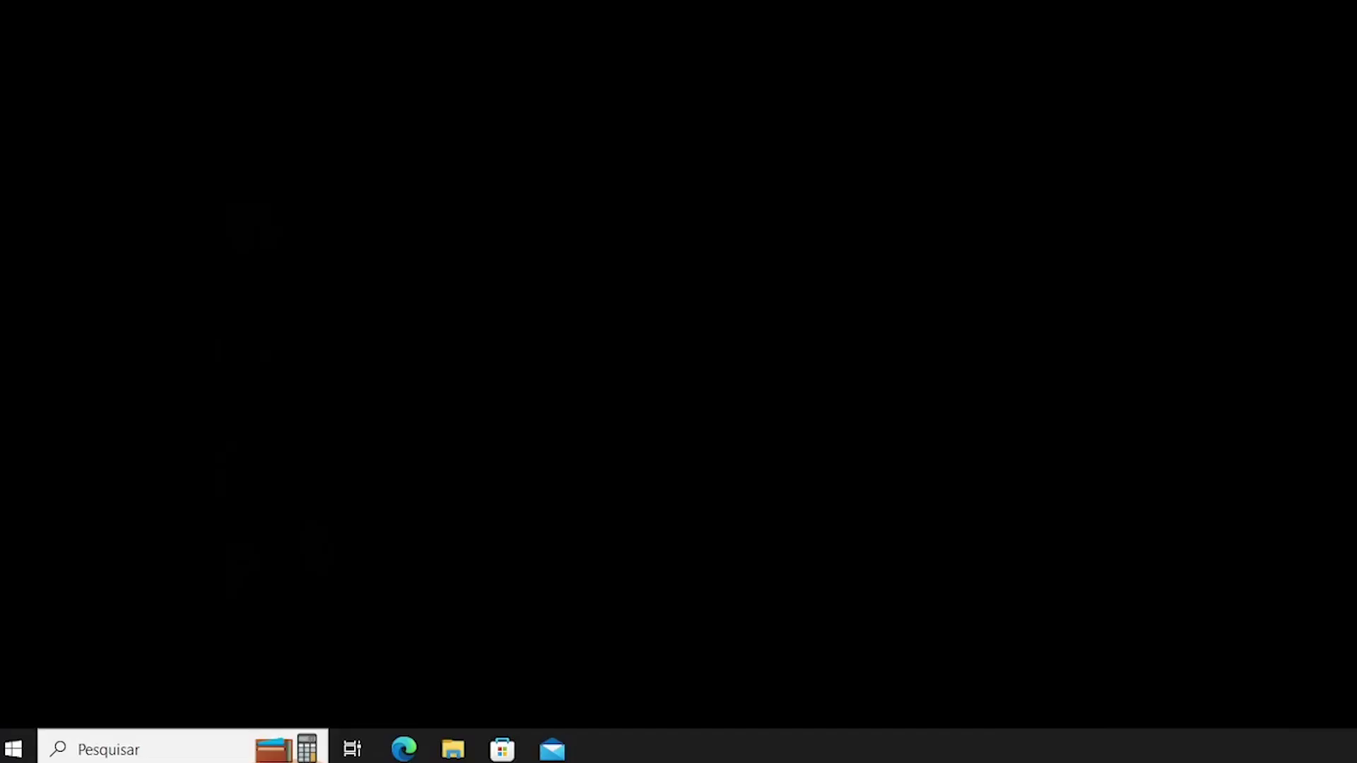
pyautogui.rightClick(266, 456)
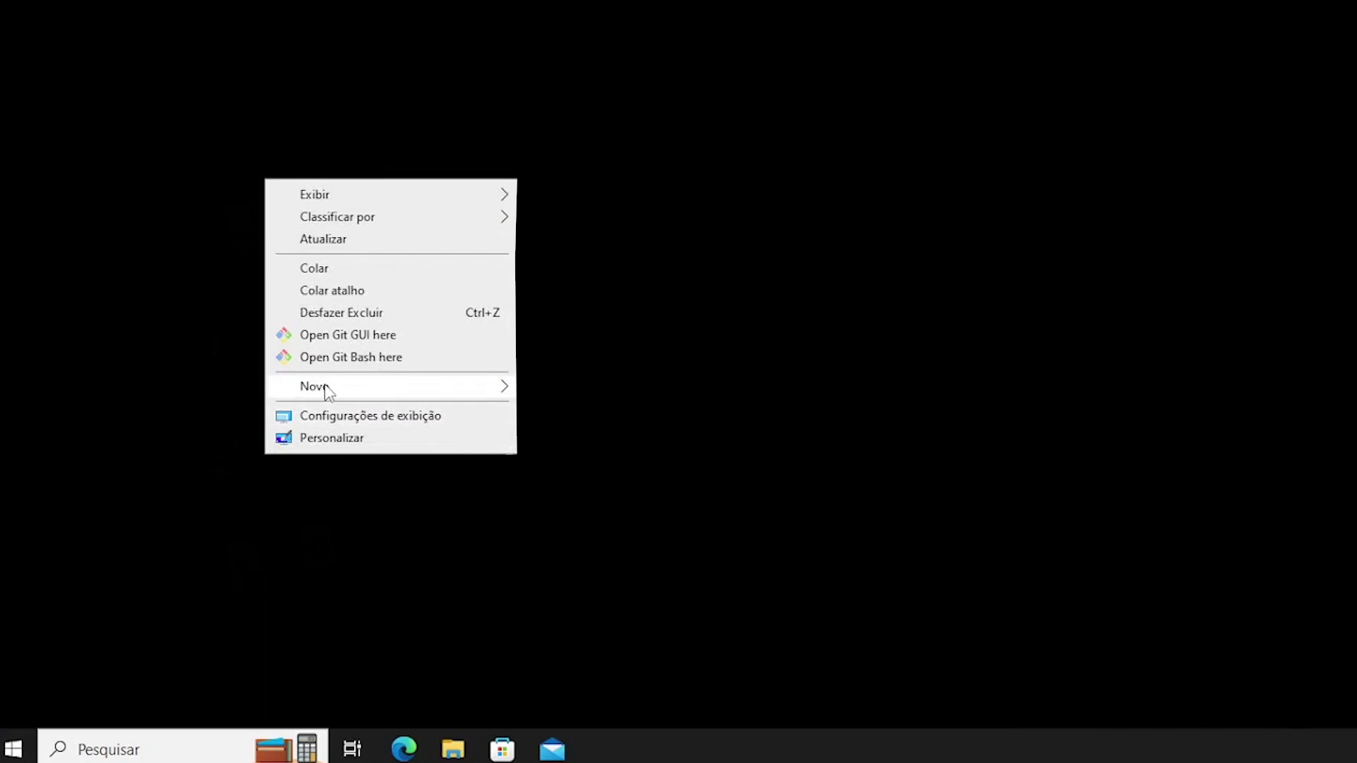
pyautogui.moveTo(408, 394)
pyautogui.click(588, 389)
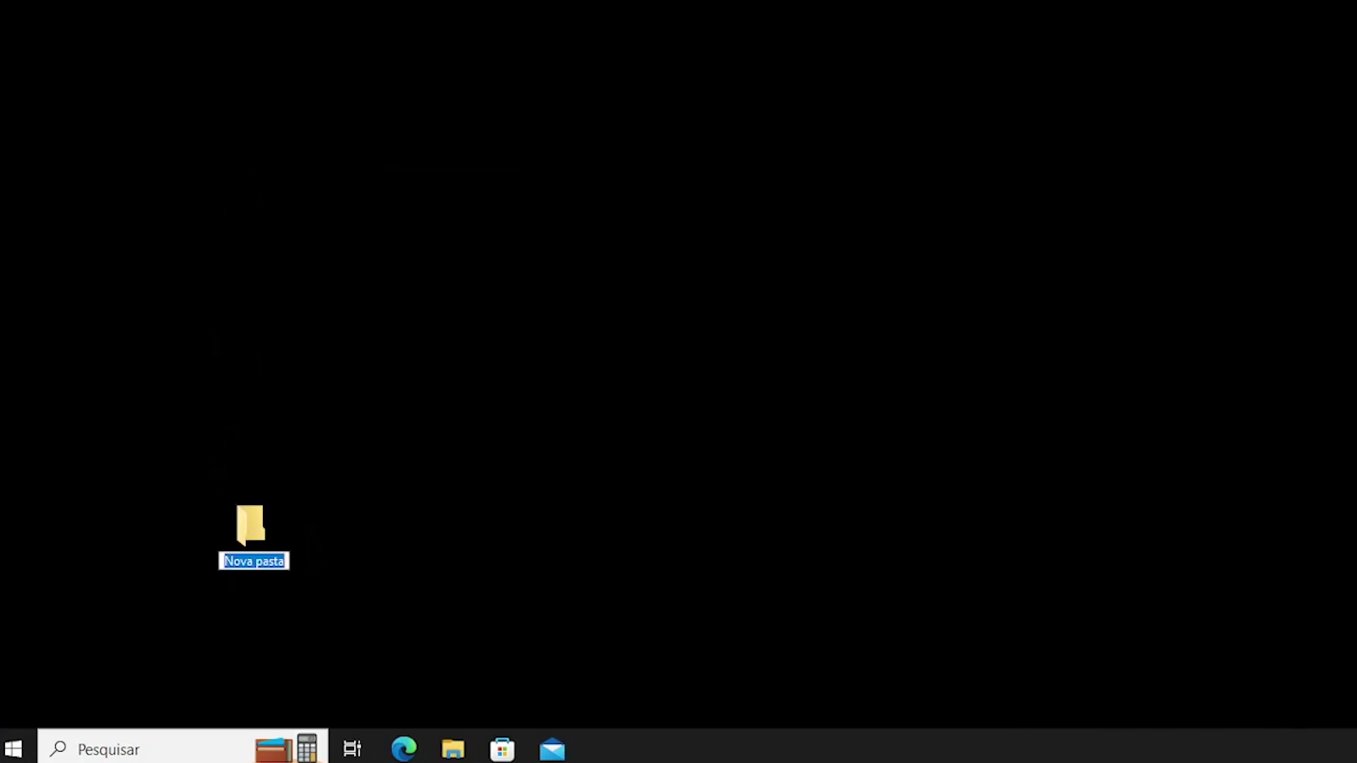
pyautogui.write('OA')
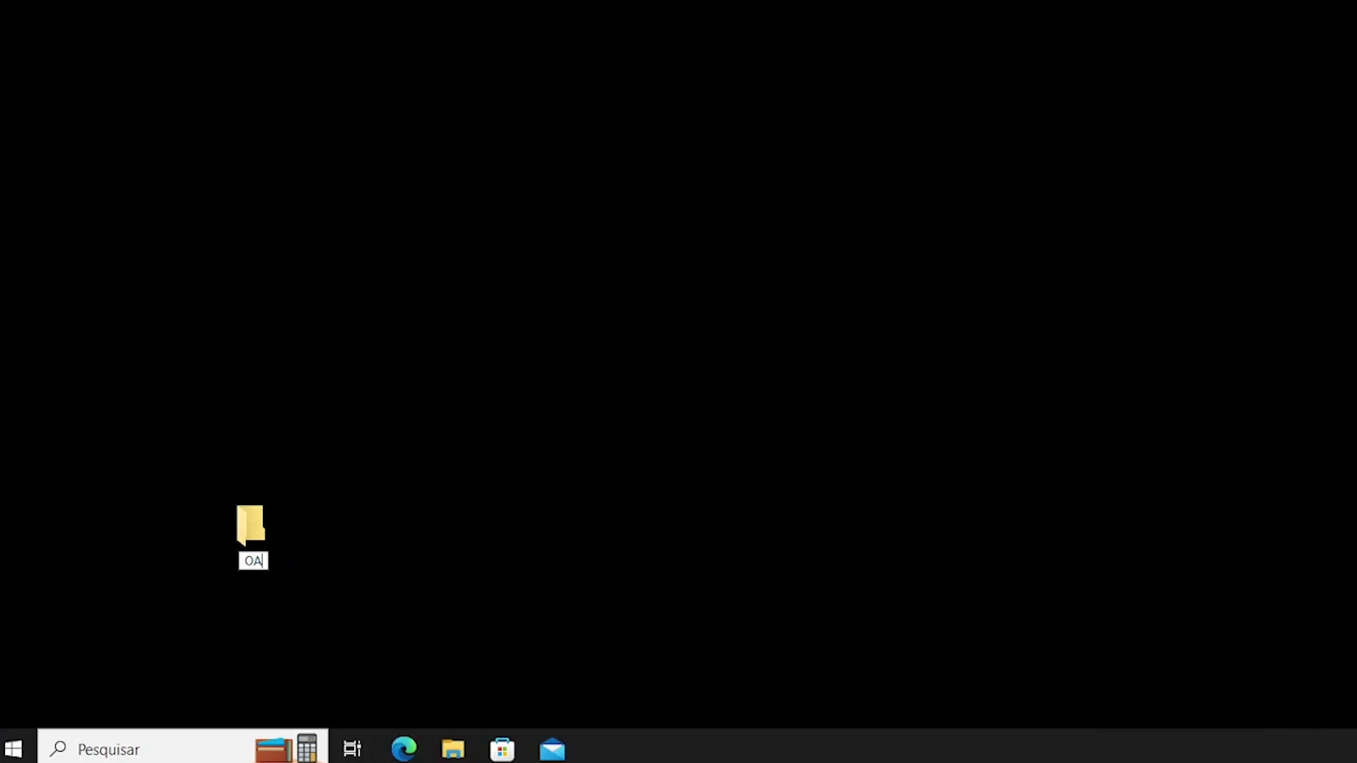
pyautogui.write('PACIENTE ')
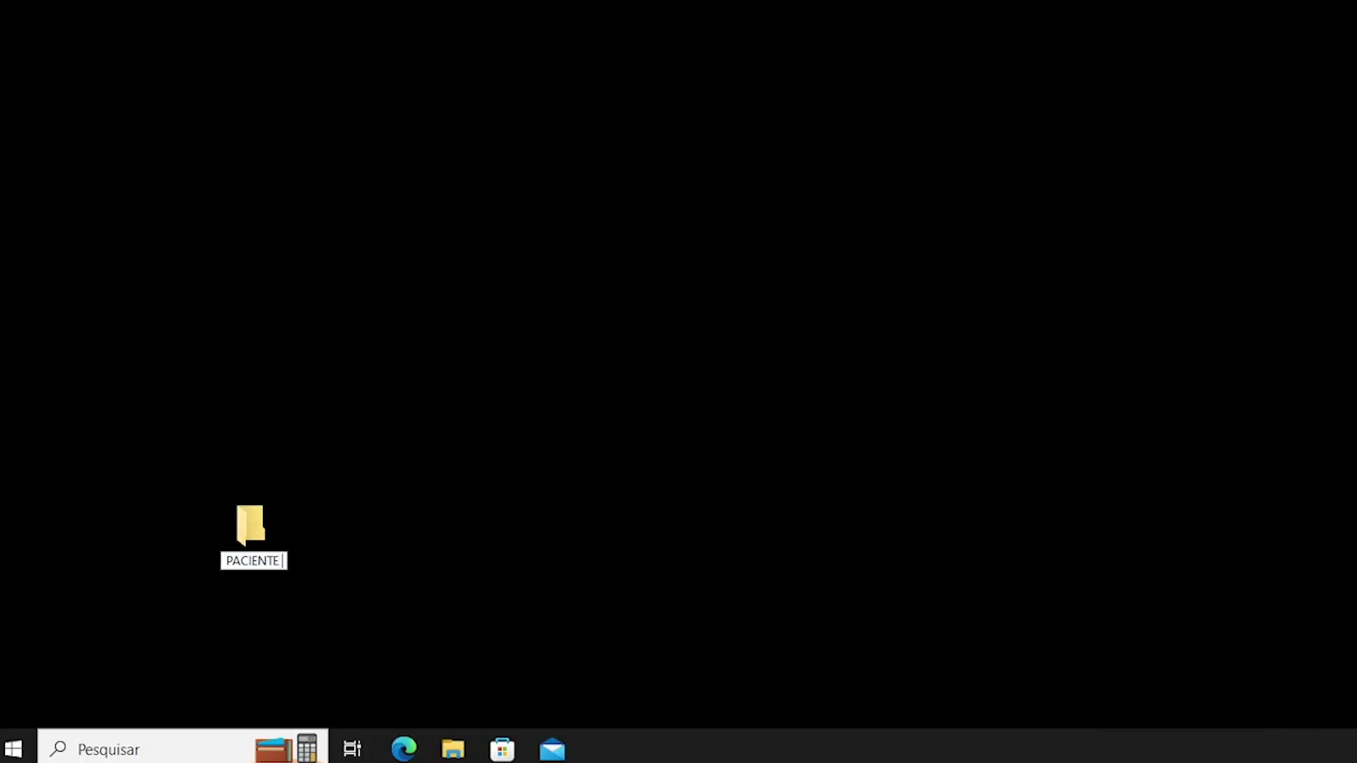
pyautogui.write('1')
pyautogui.press('Return')
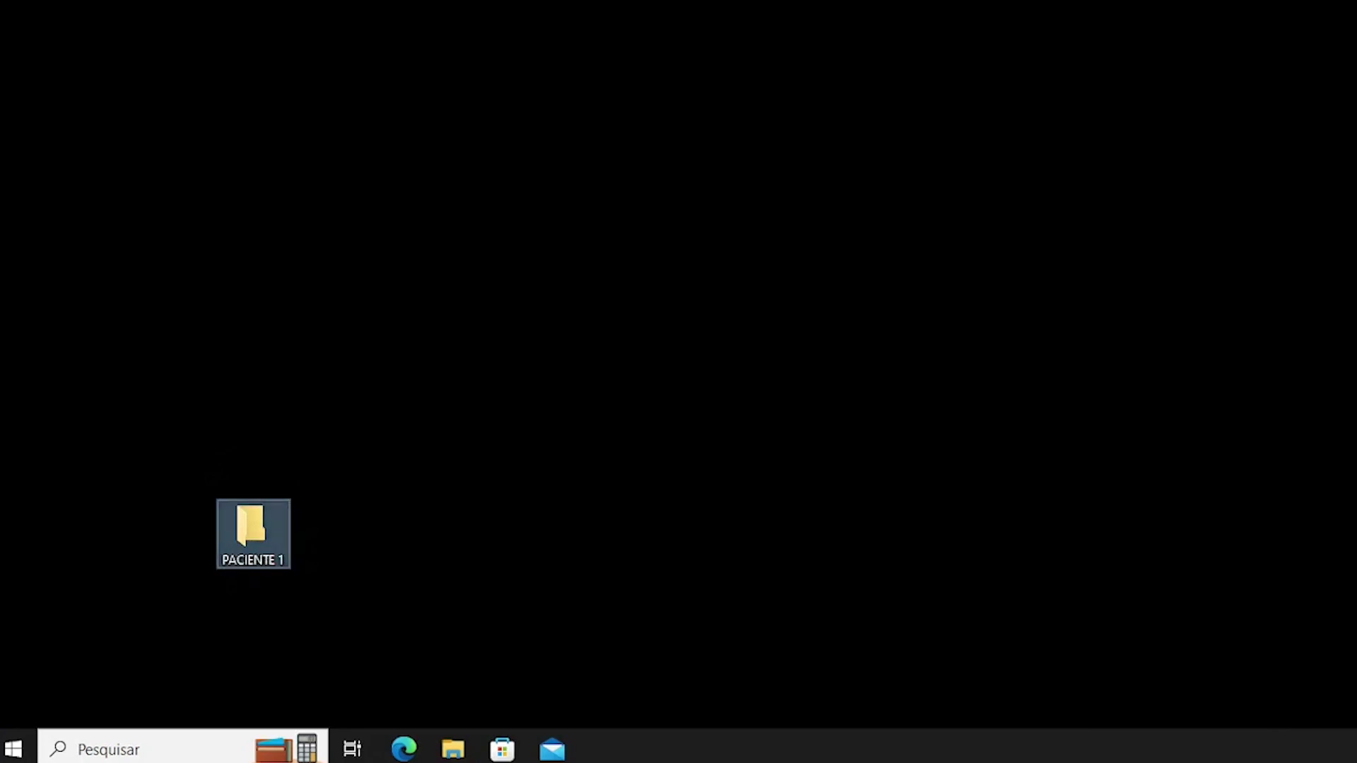
# Step: Copy 01092023.ds1, 02122023.ds1 and 03112023.ds1 from the USB drive into the desktop folder PACIENTE 1
pyautogui.click(453, 751)
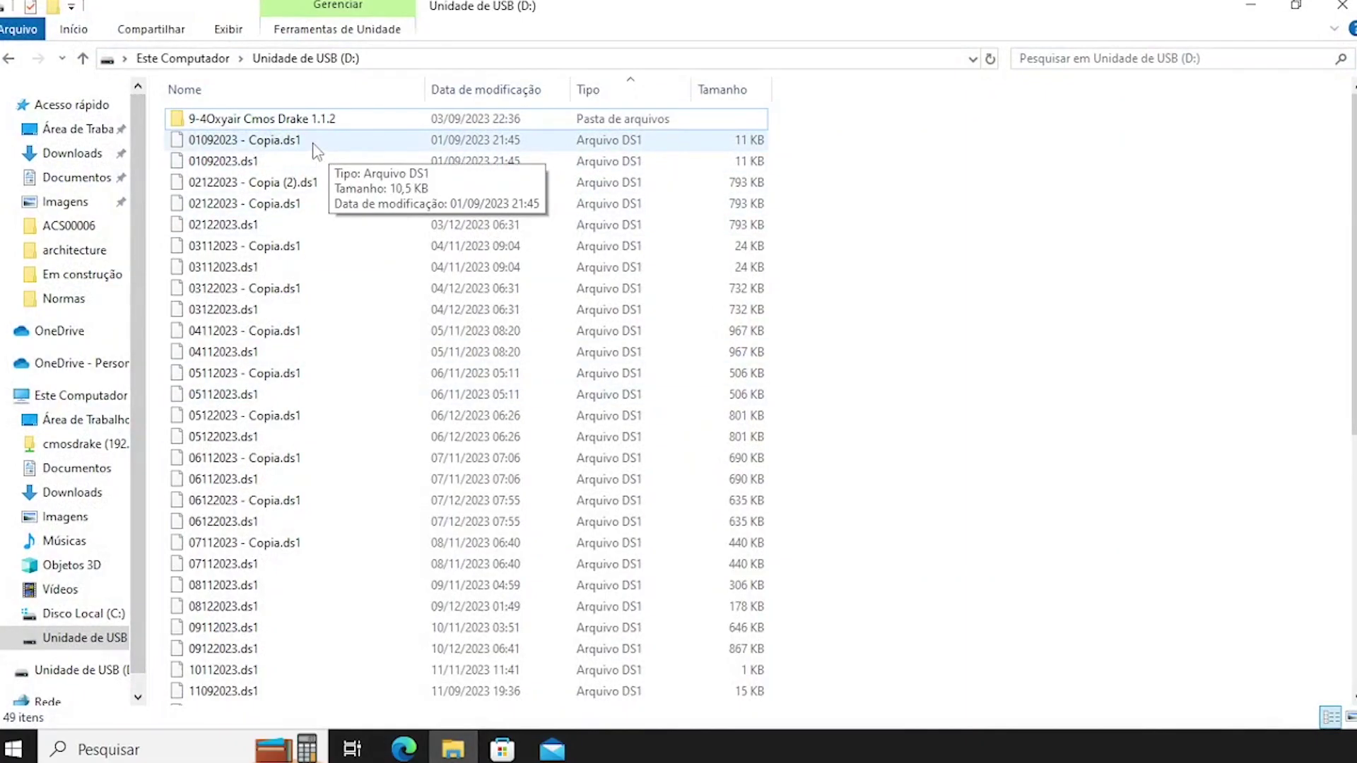
pyautogui.click(211, 164)
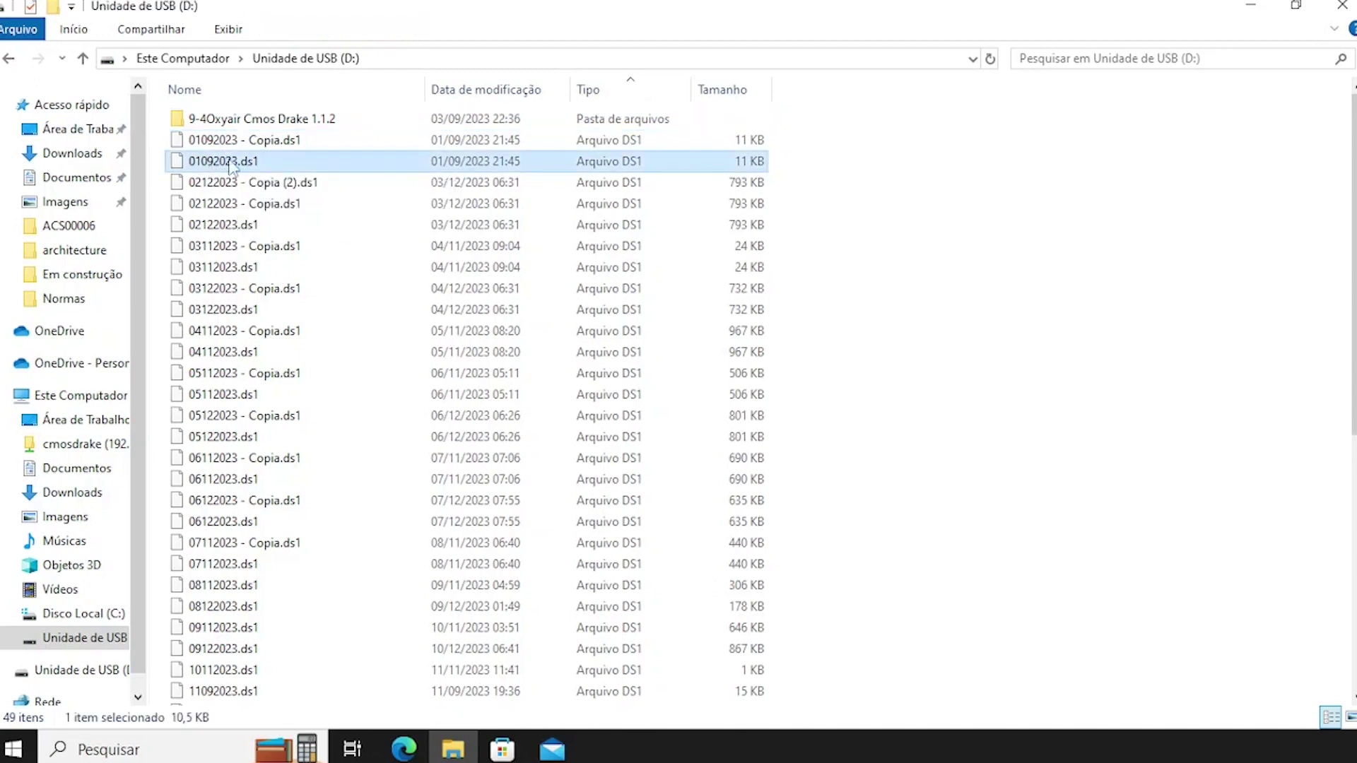
pyautogui.keyDown('ctrl'); pyautogui.click(244, 224); pyautogui.keyUp('ctrl')
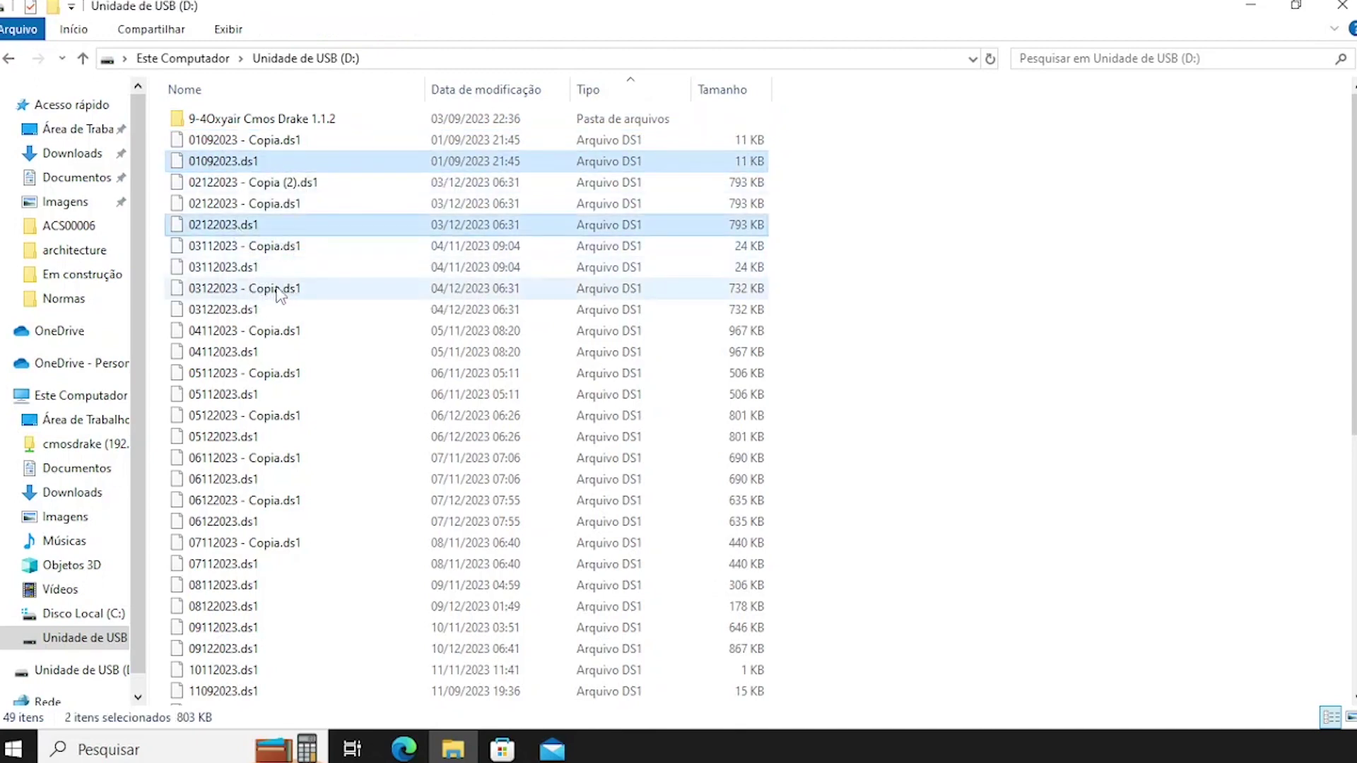
pyautogui.keyDown('ctrl'); pyautogui.click(241, 272); pyautogui.keyUp('ctrl')
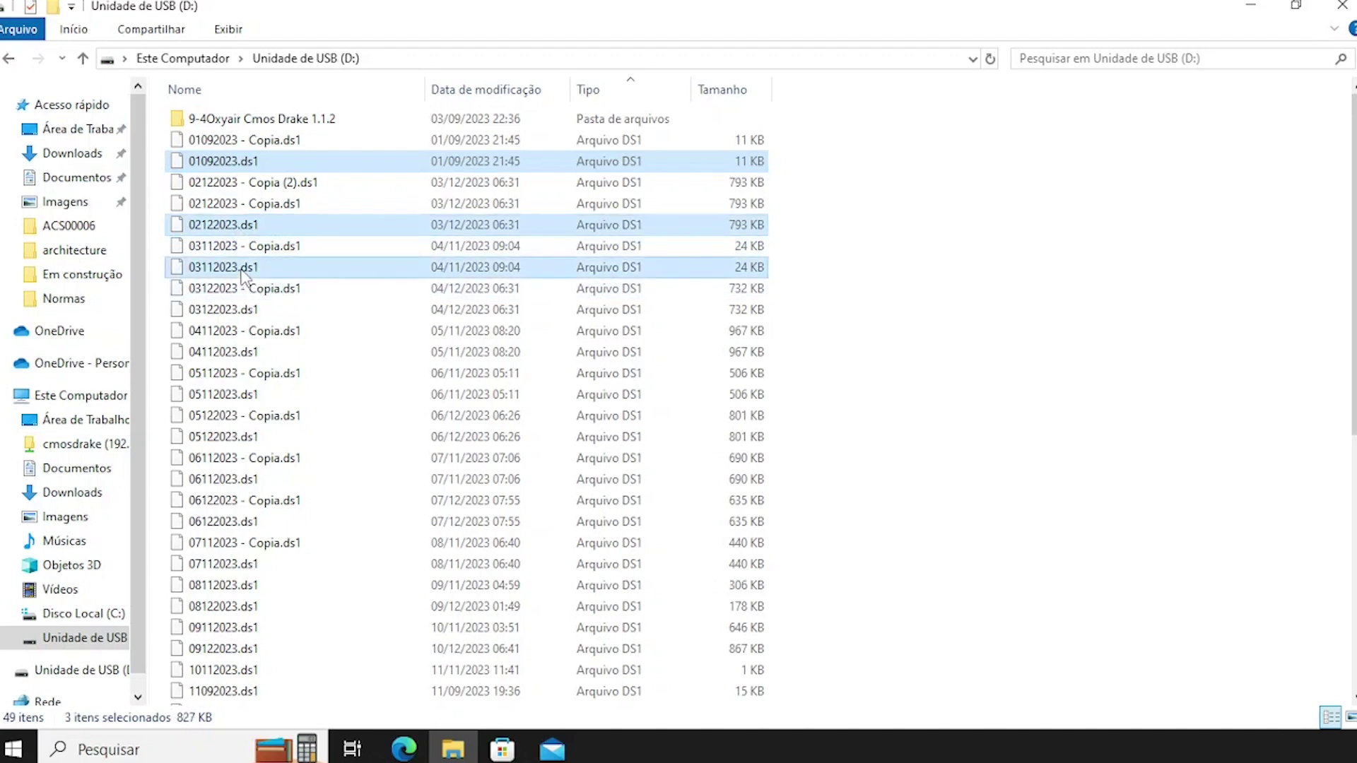
pyautogui.rightClick(241, 271)
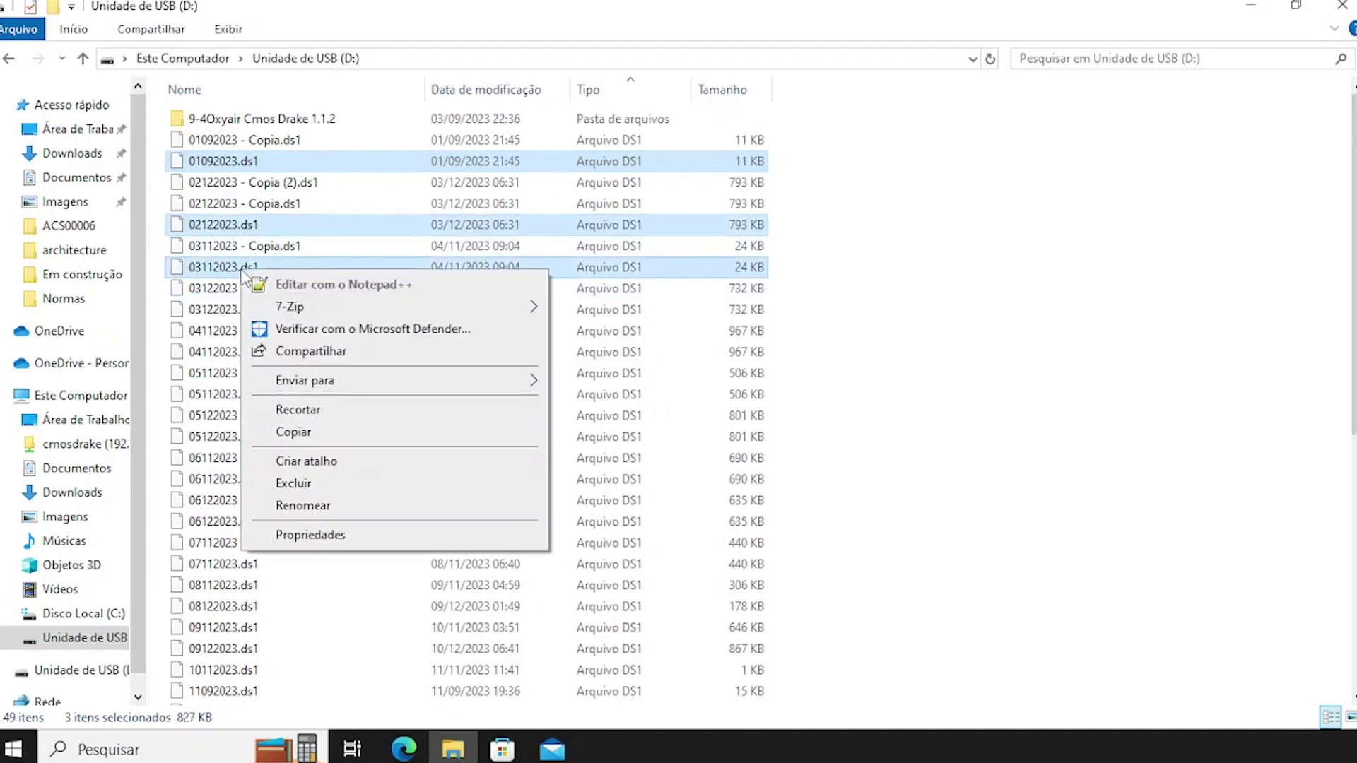
pyautogui.click(305, 433)
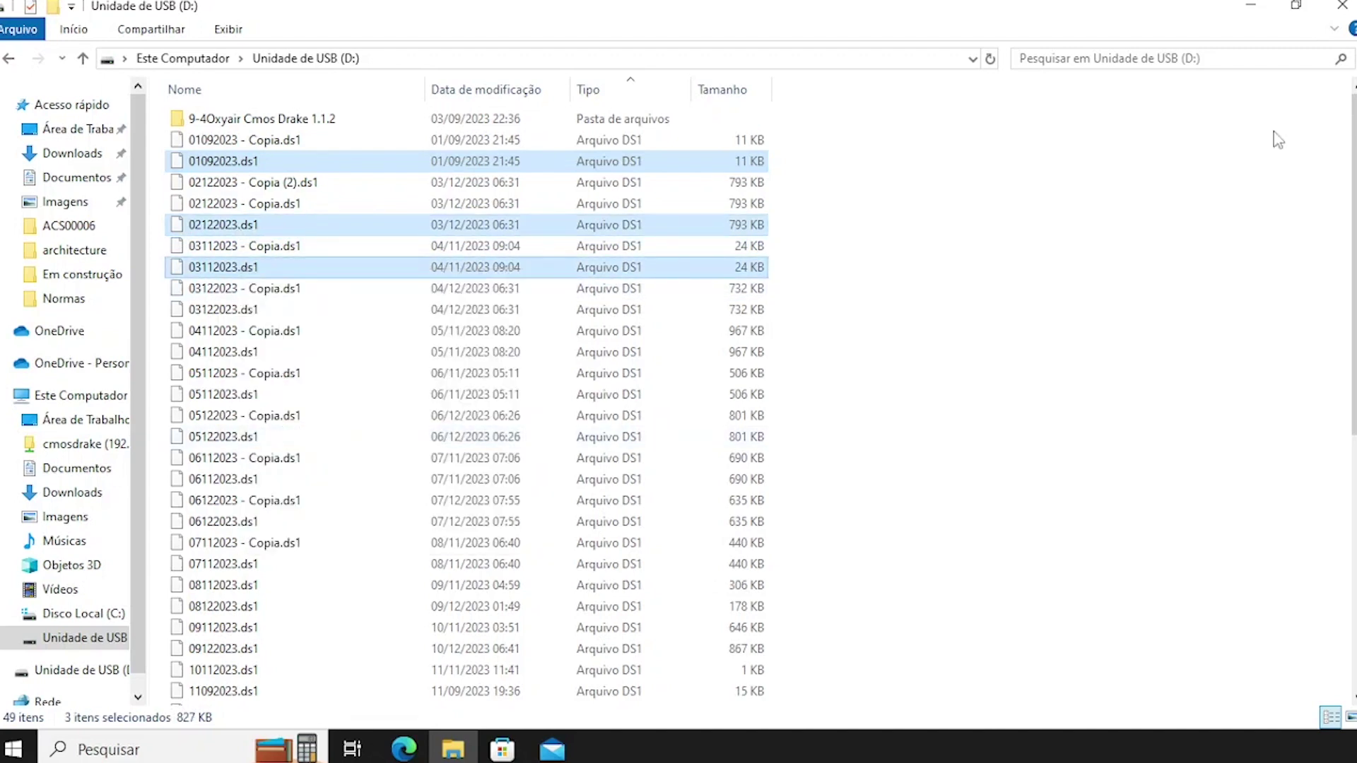
pyautogui.click(1248, 7)
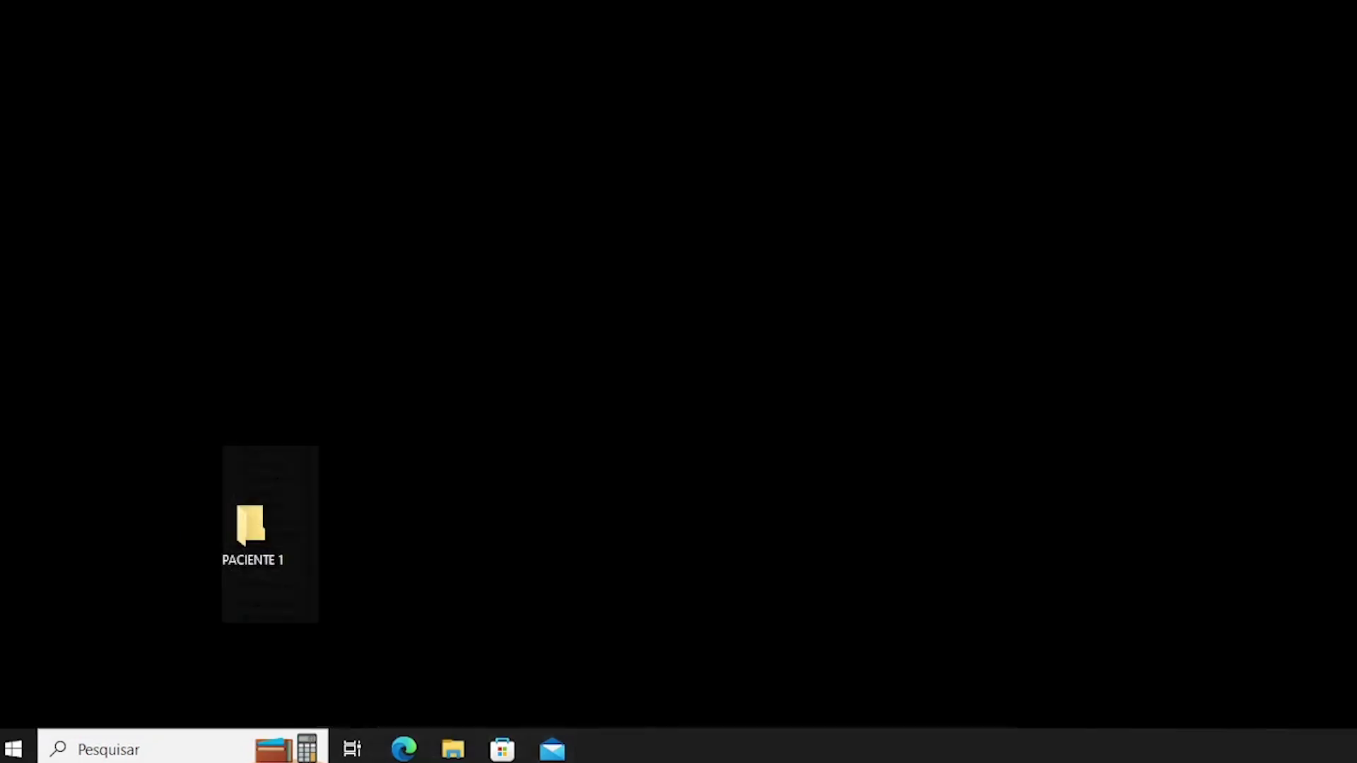
pyautogui.doubleClick(256, 543)
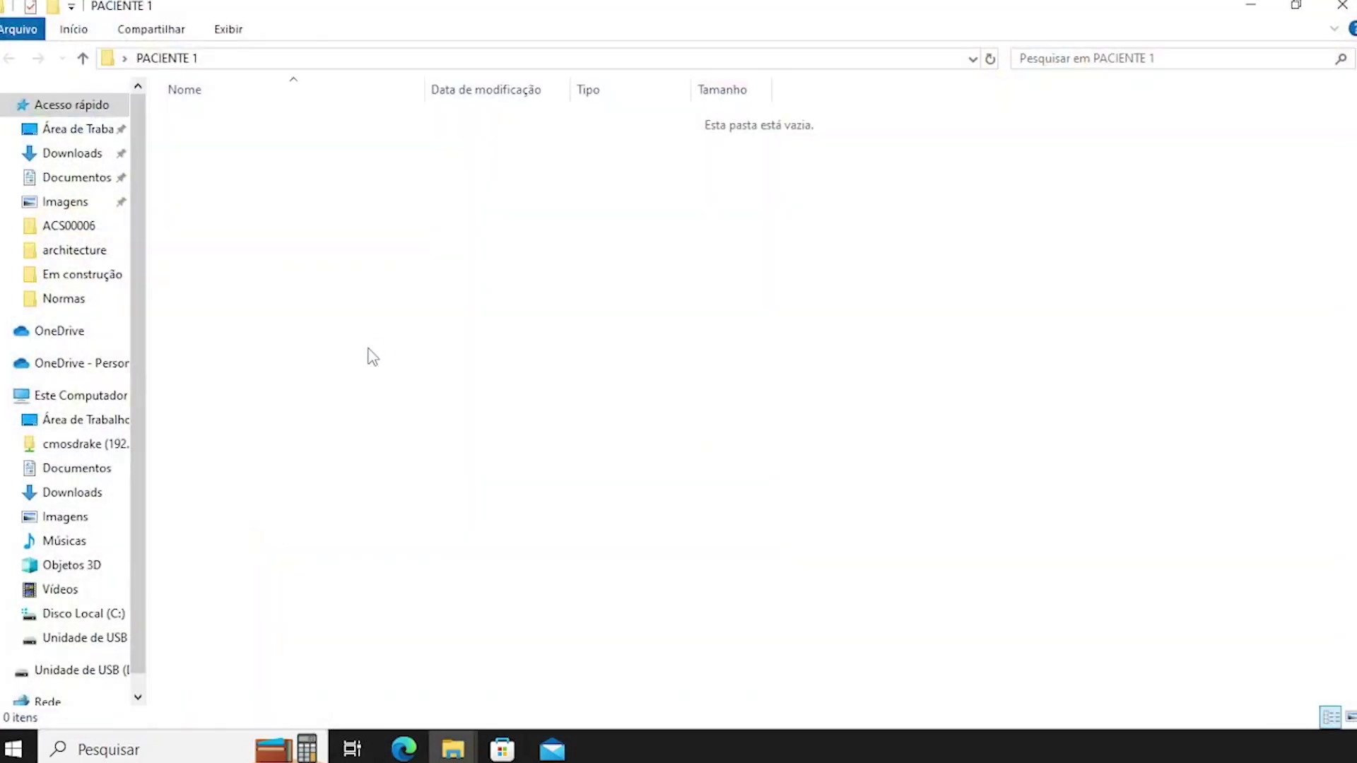
pyautogui.hotkey('ctrl', 'v')
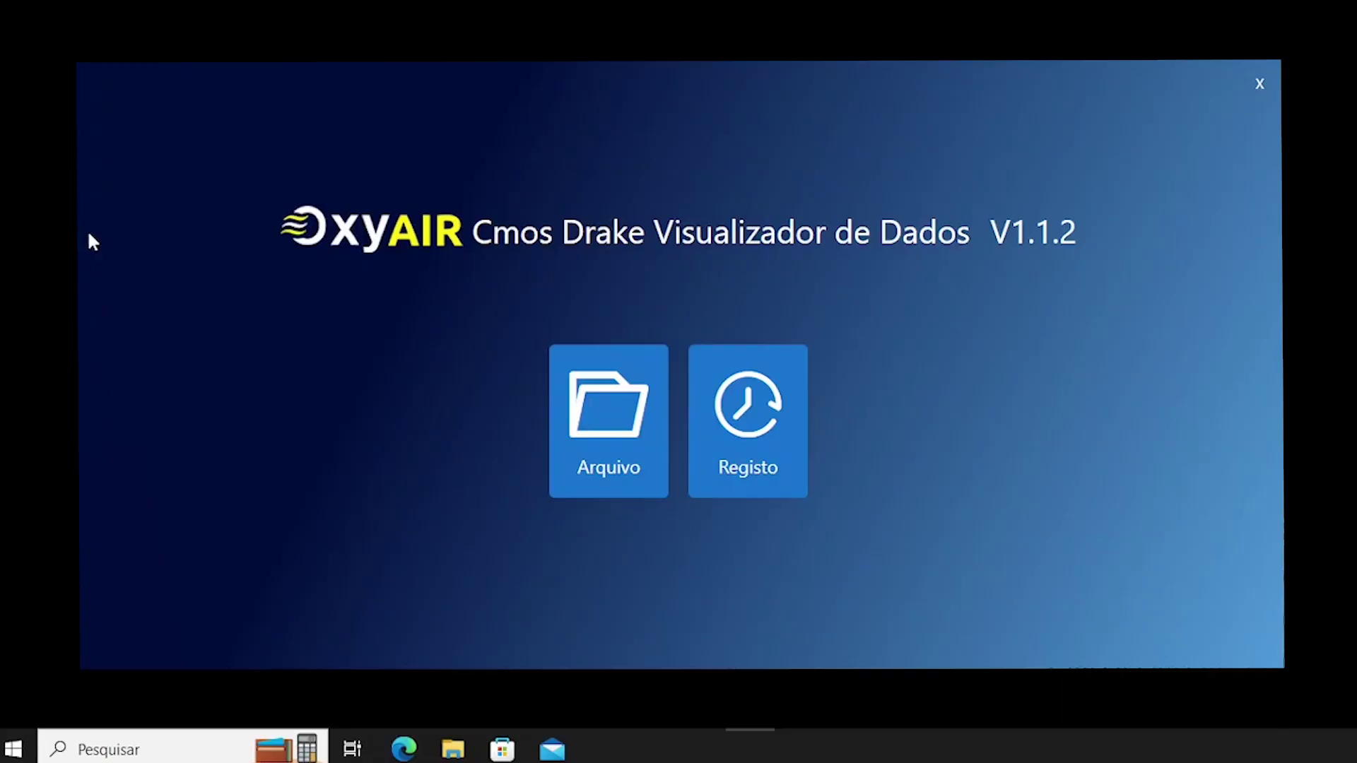
# Step: Load the desktop folder PACIENTE 1 as the data source in the OxyAIR Cmos Drake data viewer
pyautogui.click(580, 429)
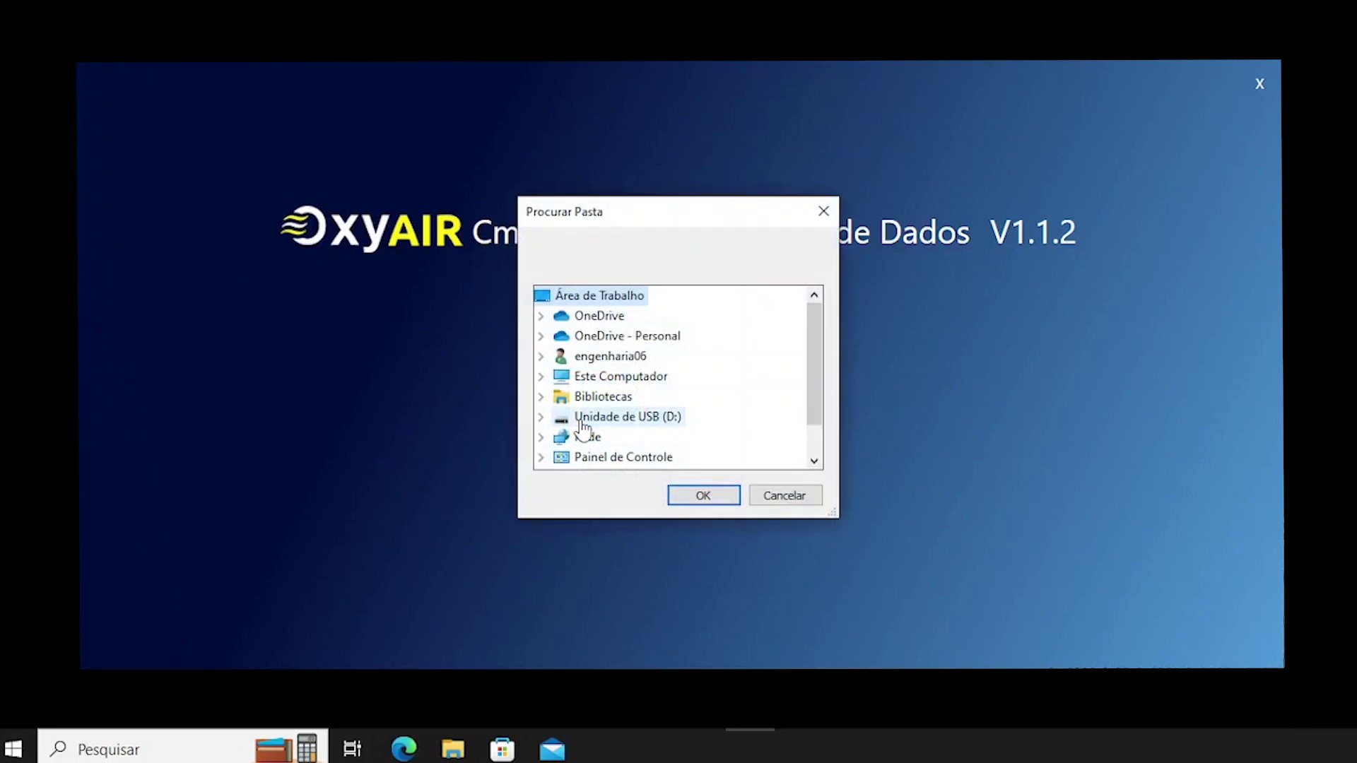
pyautogui.click(812, 456)
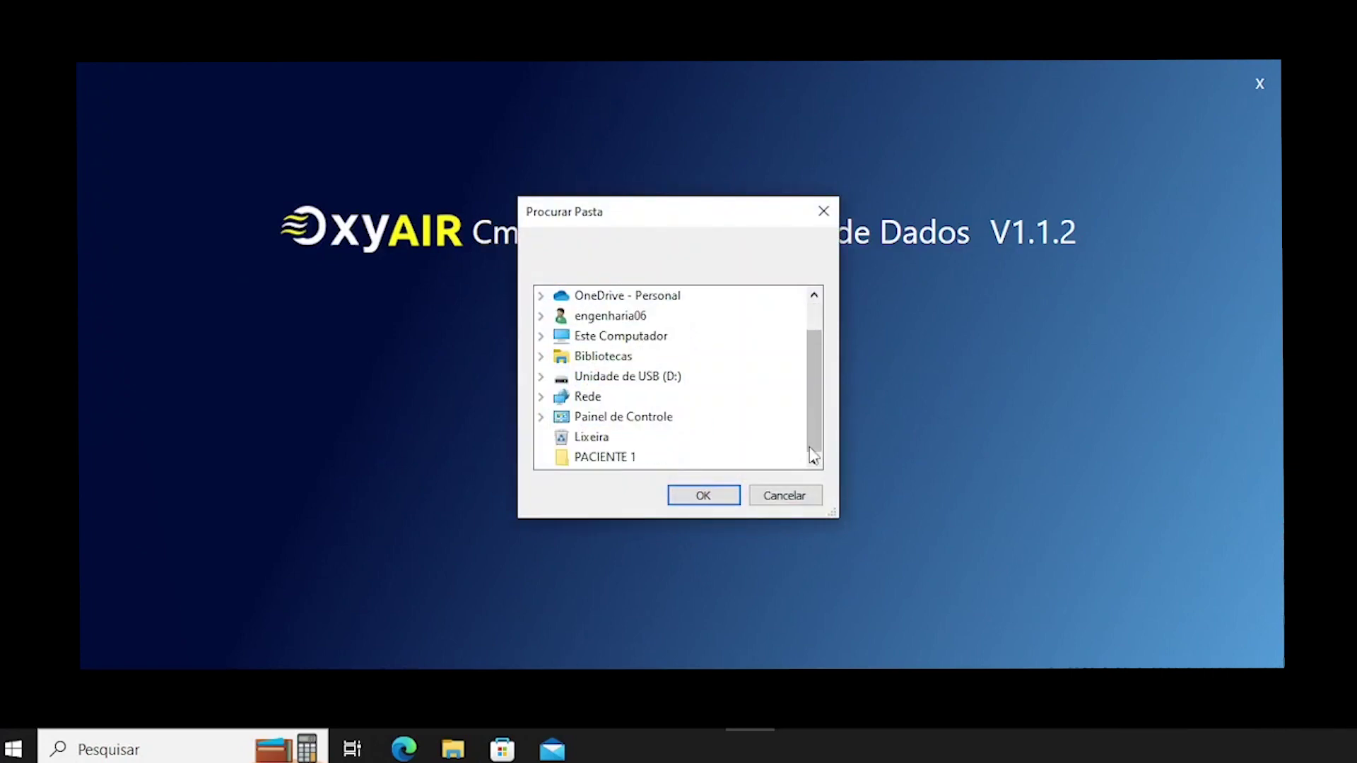
pyautogui.click(569, 460)
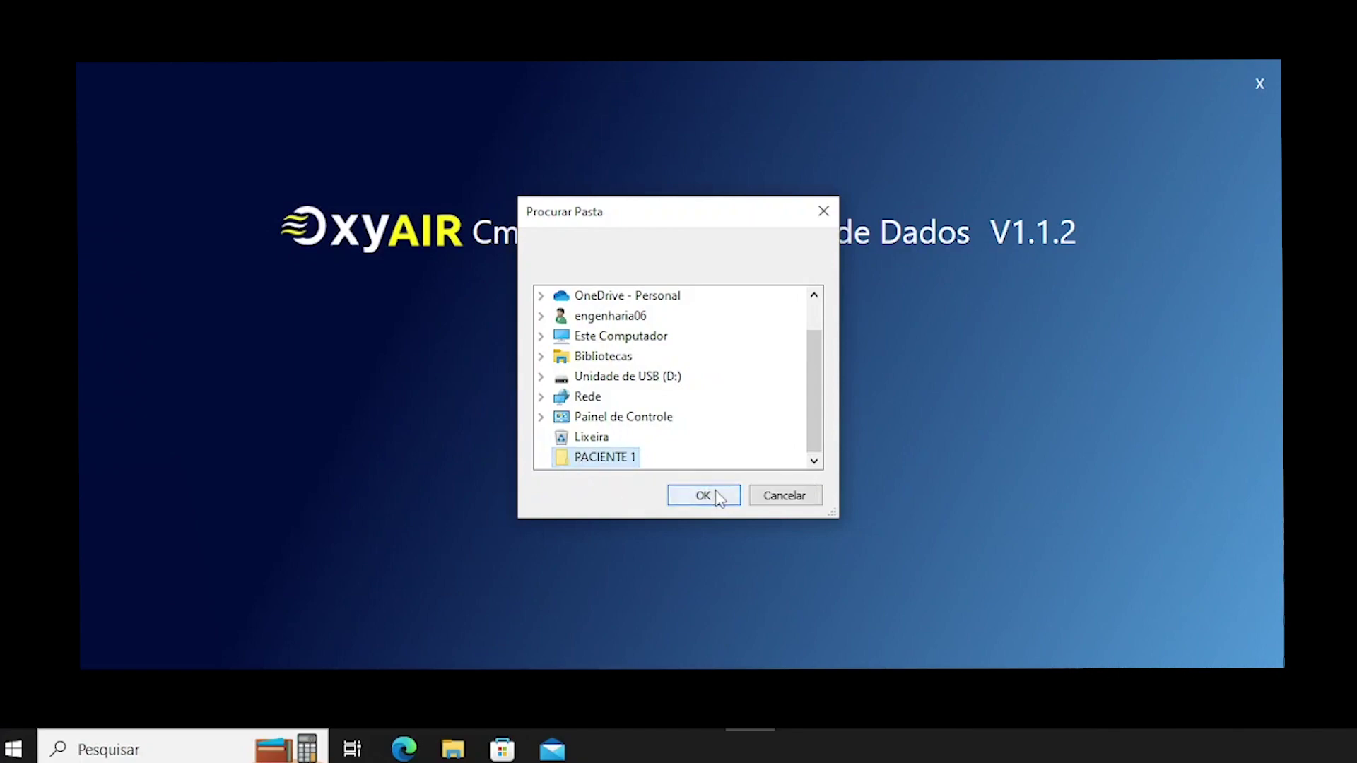
pyautogui.click(718, 497)
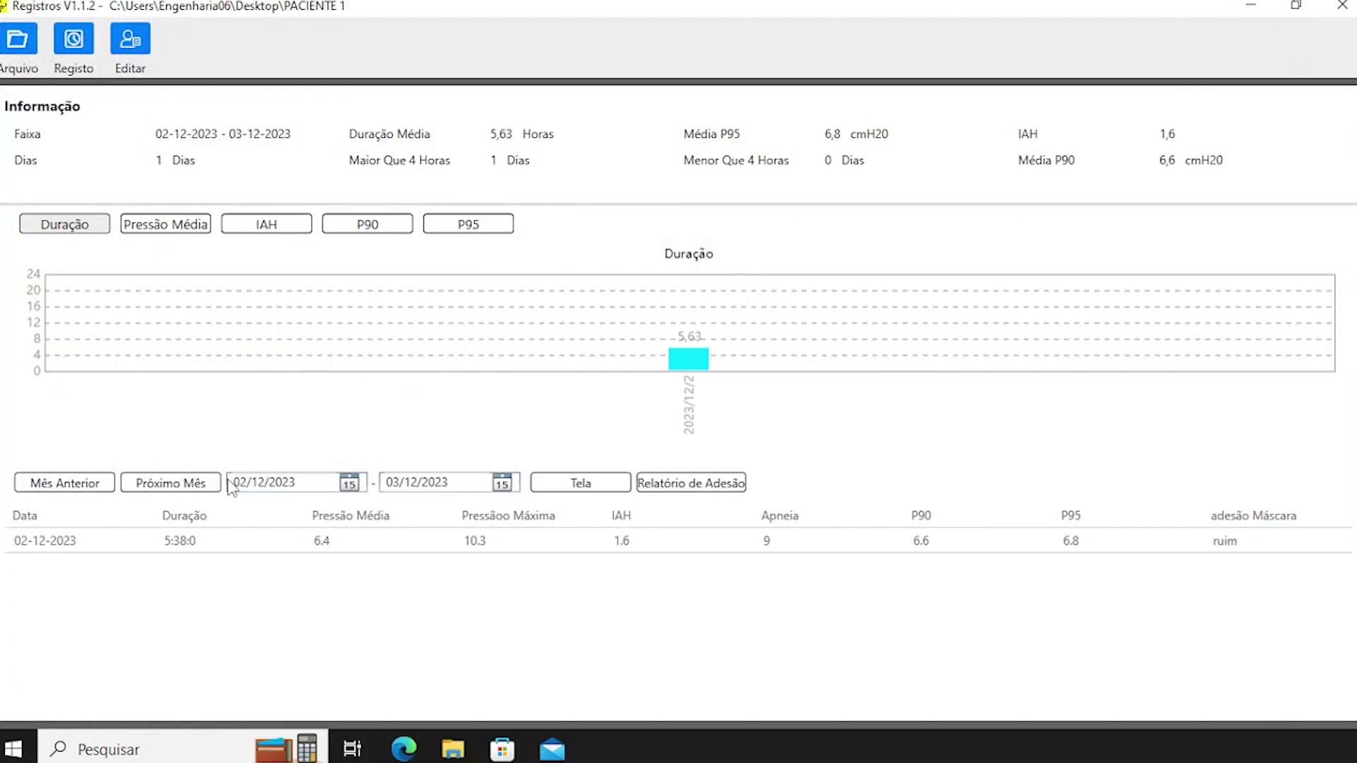
# Step: Check the copied .ds1 files on the USB drive in File Explorer and return to the OxyAIR records window
pyautogui.click(453, 749)
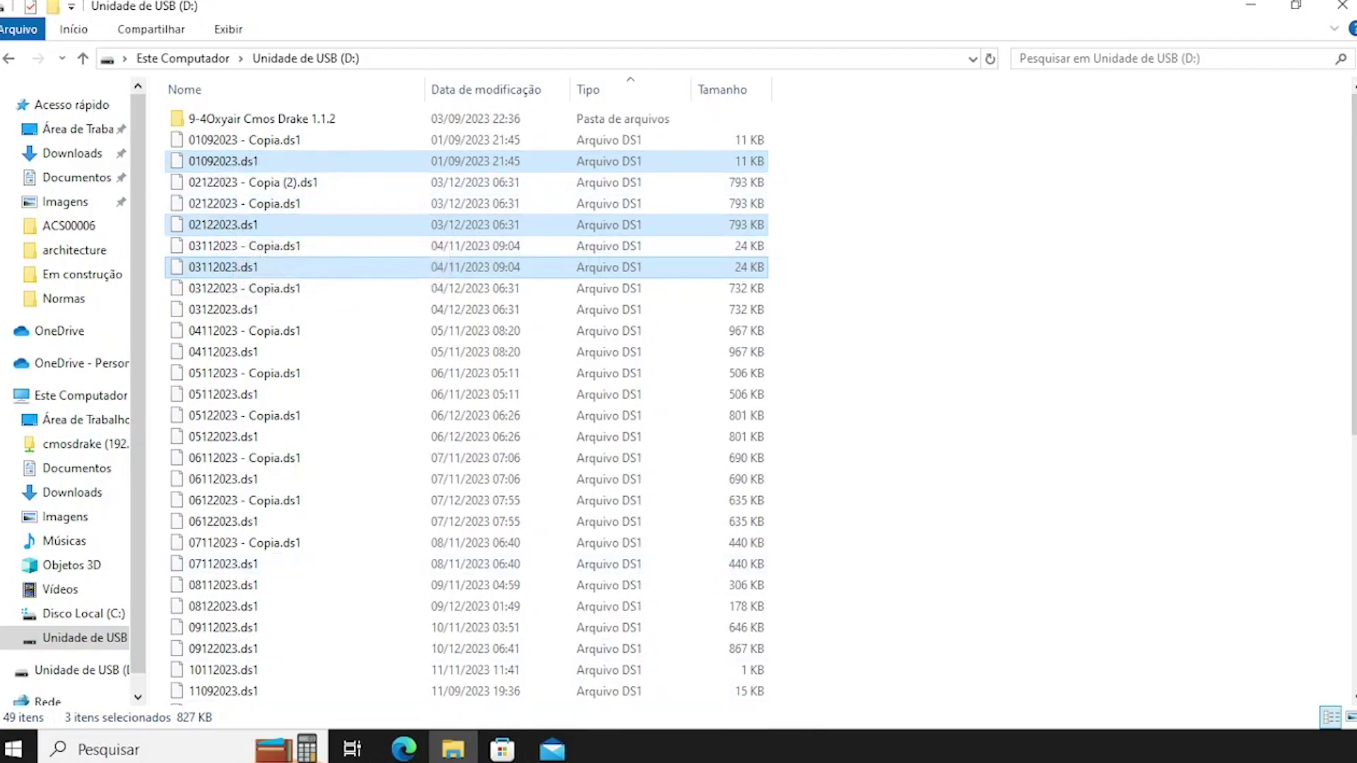
pyautogui.click(763, 696)
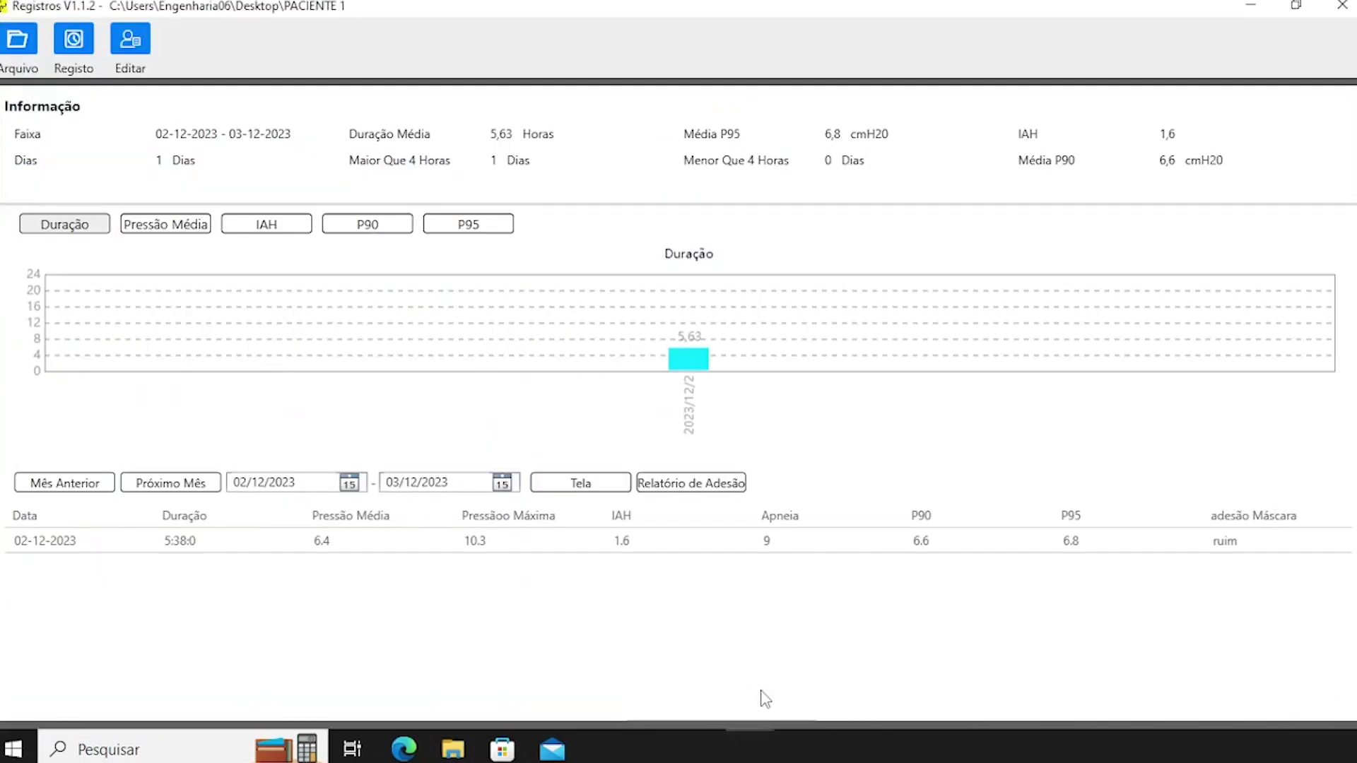
# Step: Set the records date range from 01/09/2023 to 31/12/2023 and display the records for that period
pyautogui.click(349, 488)
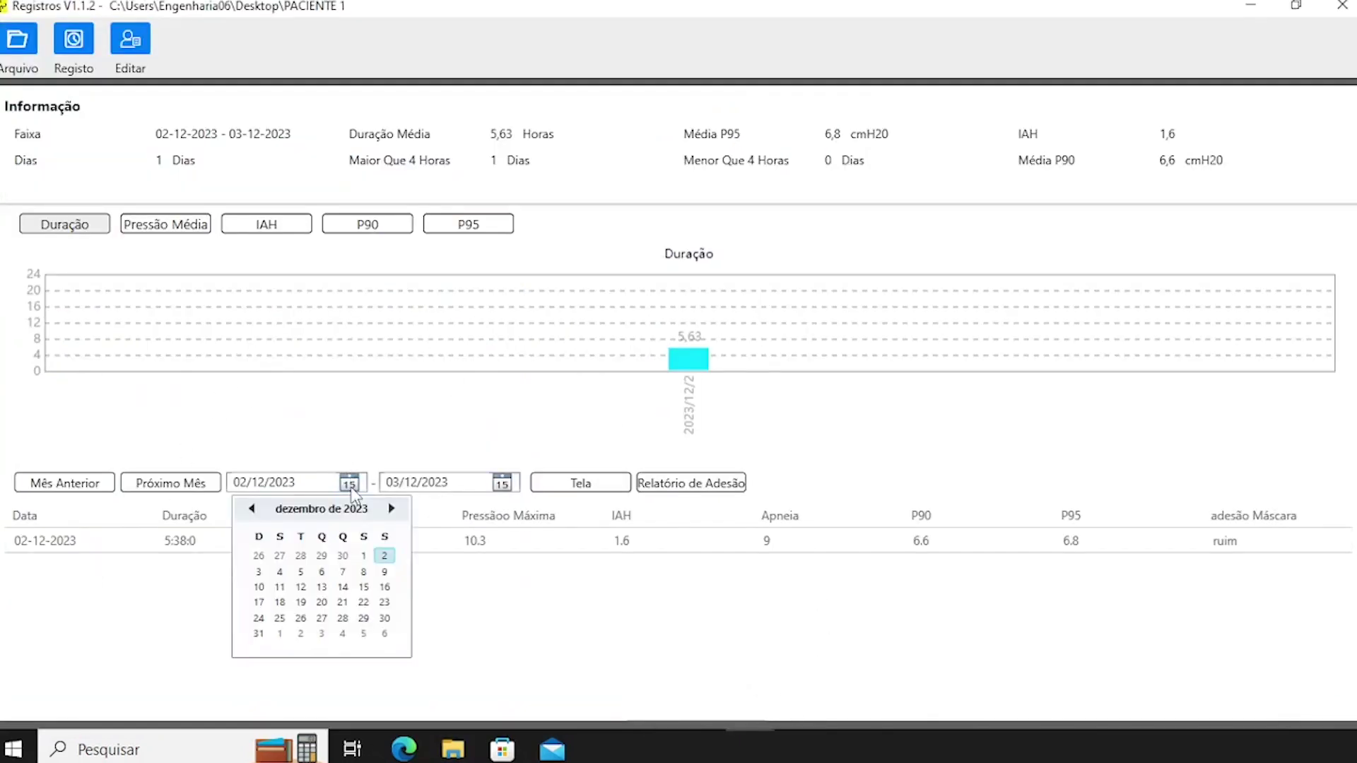
pyautogui.click(253, 510)
pyautogui.click(252, 510)
pyautogui.click(252, 510)
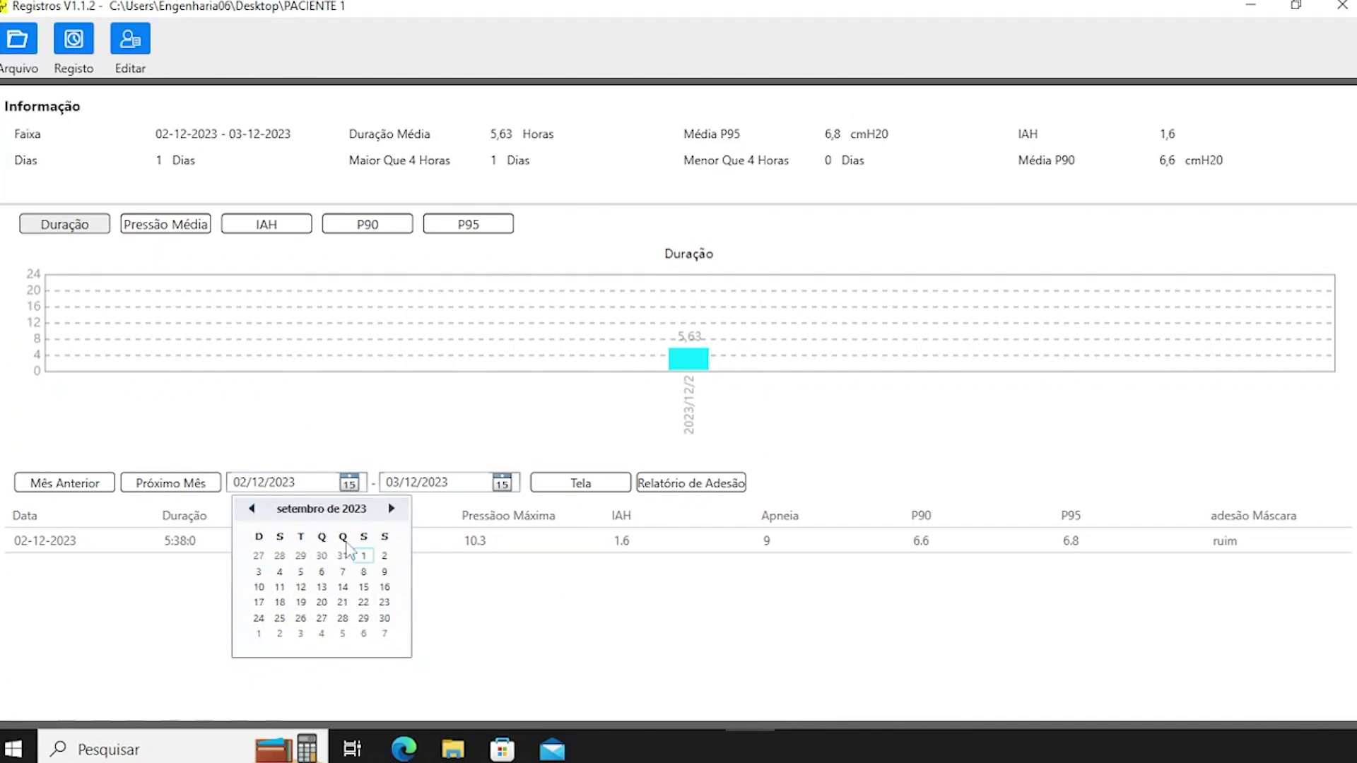
pyautogui.click(363, 556)
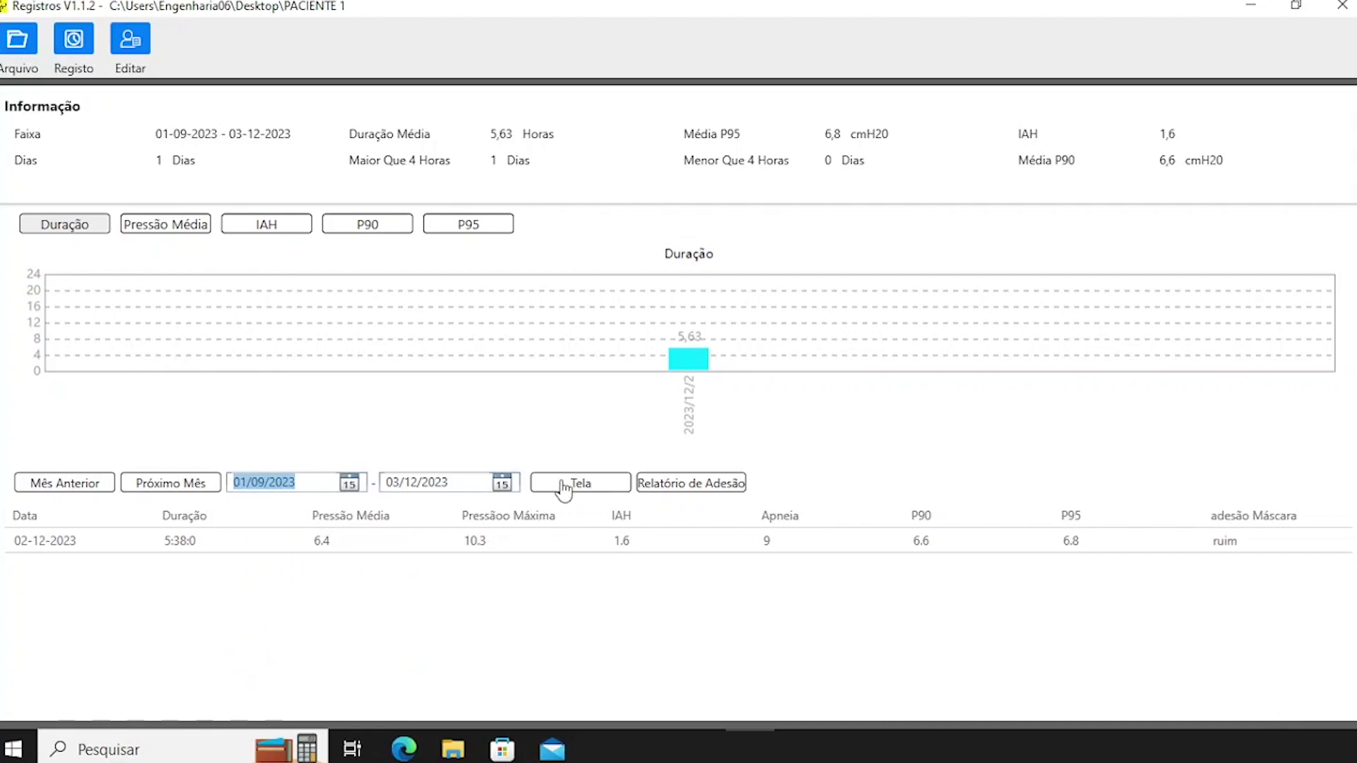
pyautogui.click(503, 483)
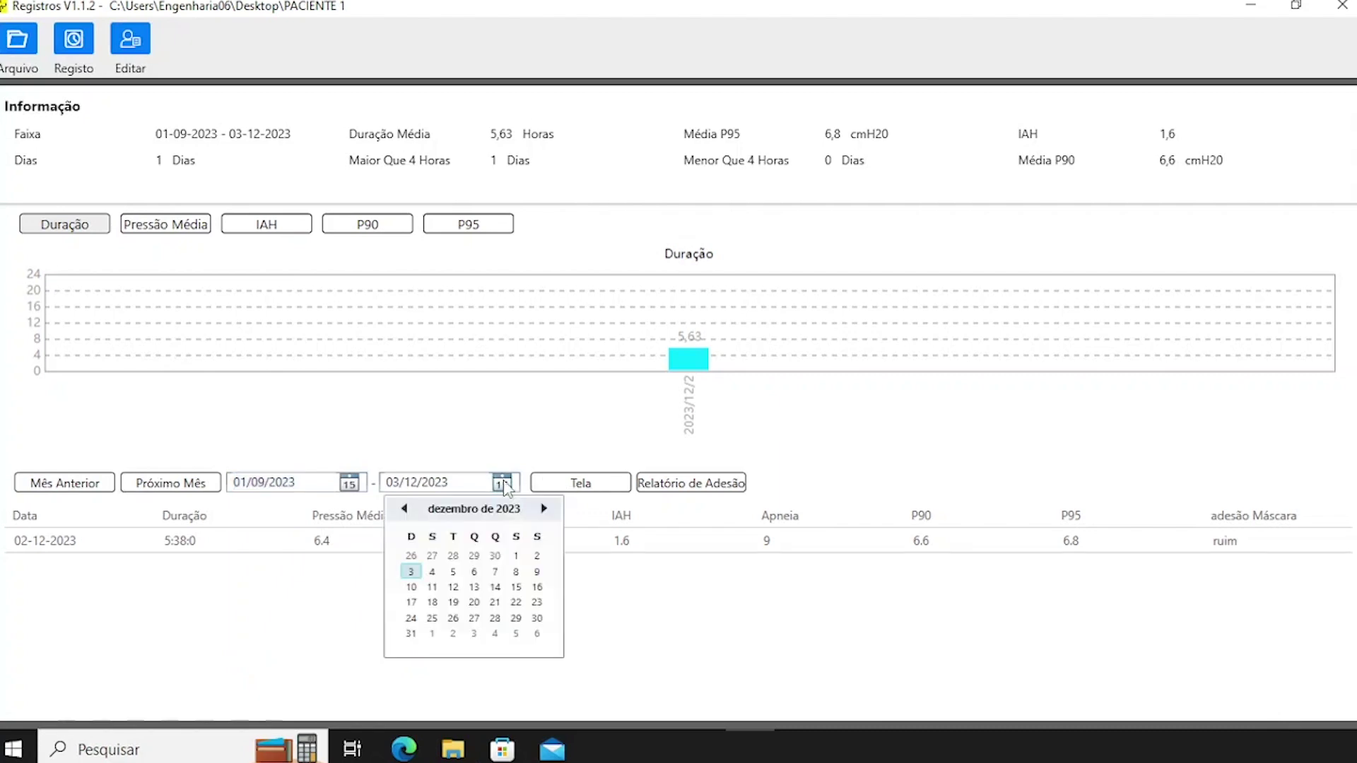
pyautogui.click(410, 634)
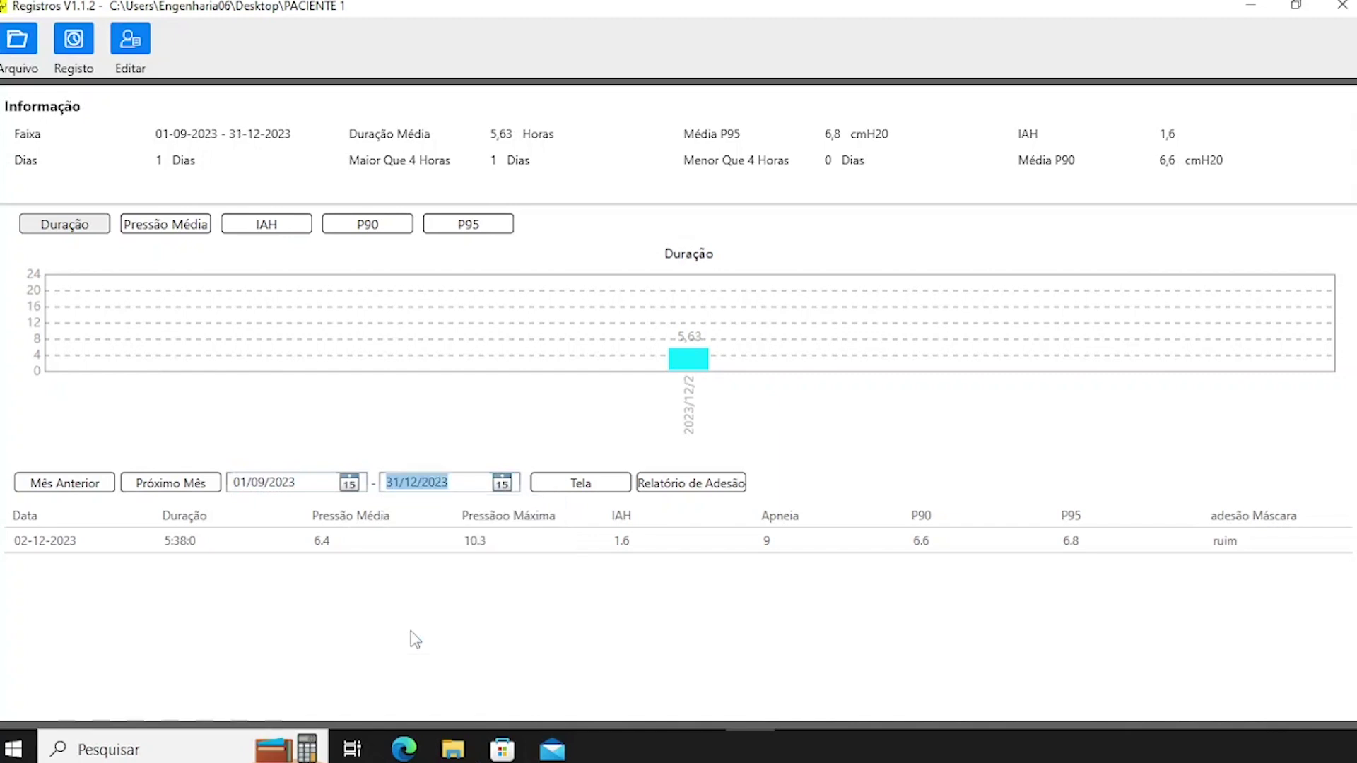
pyautogui.click(588, 491)
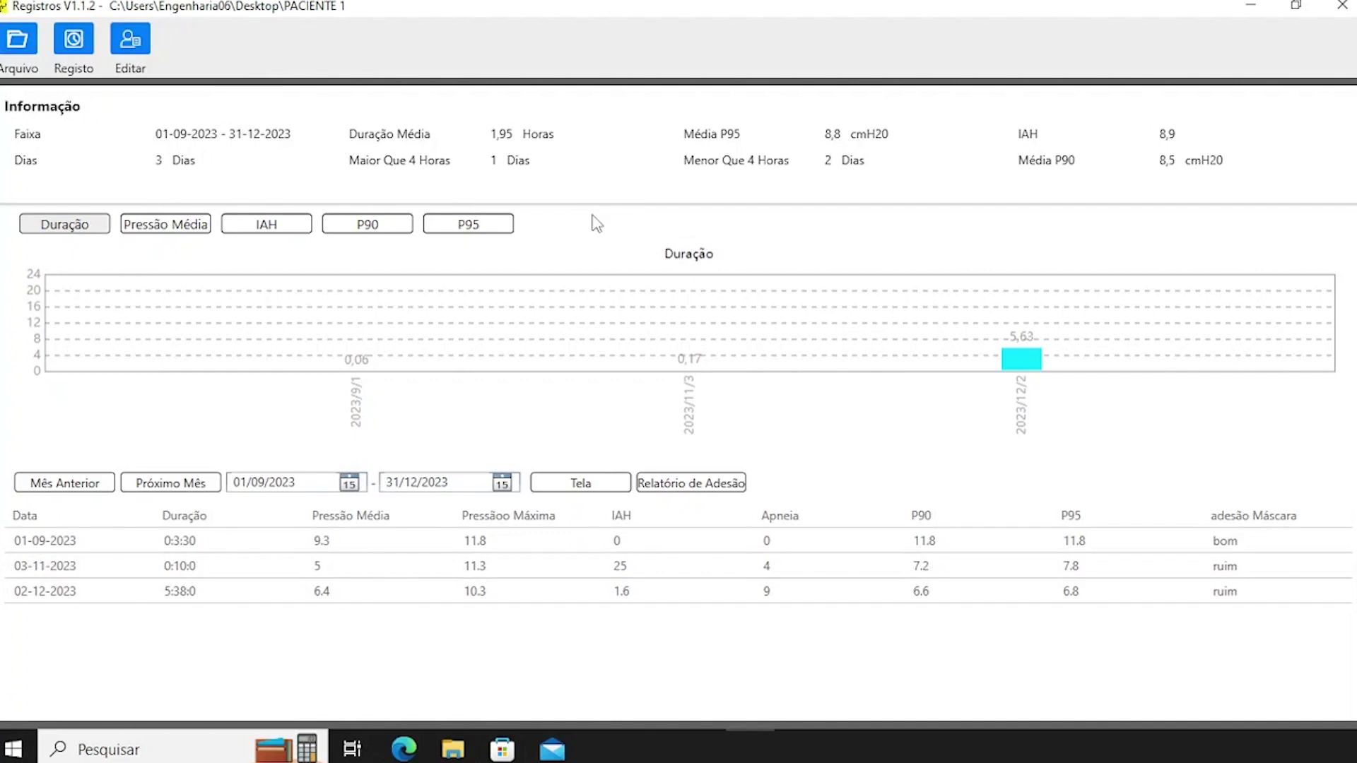
# Step: Open the patient information form to examine its fields and close it without entering anything
pyautogui.click(130, 43)
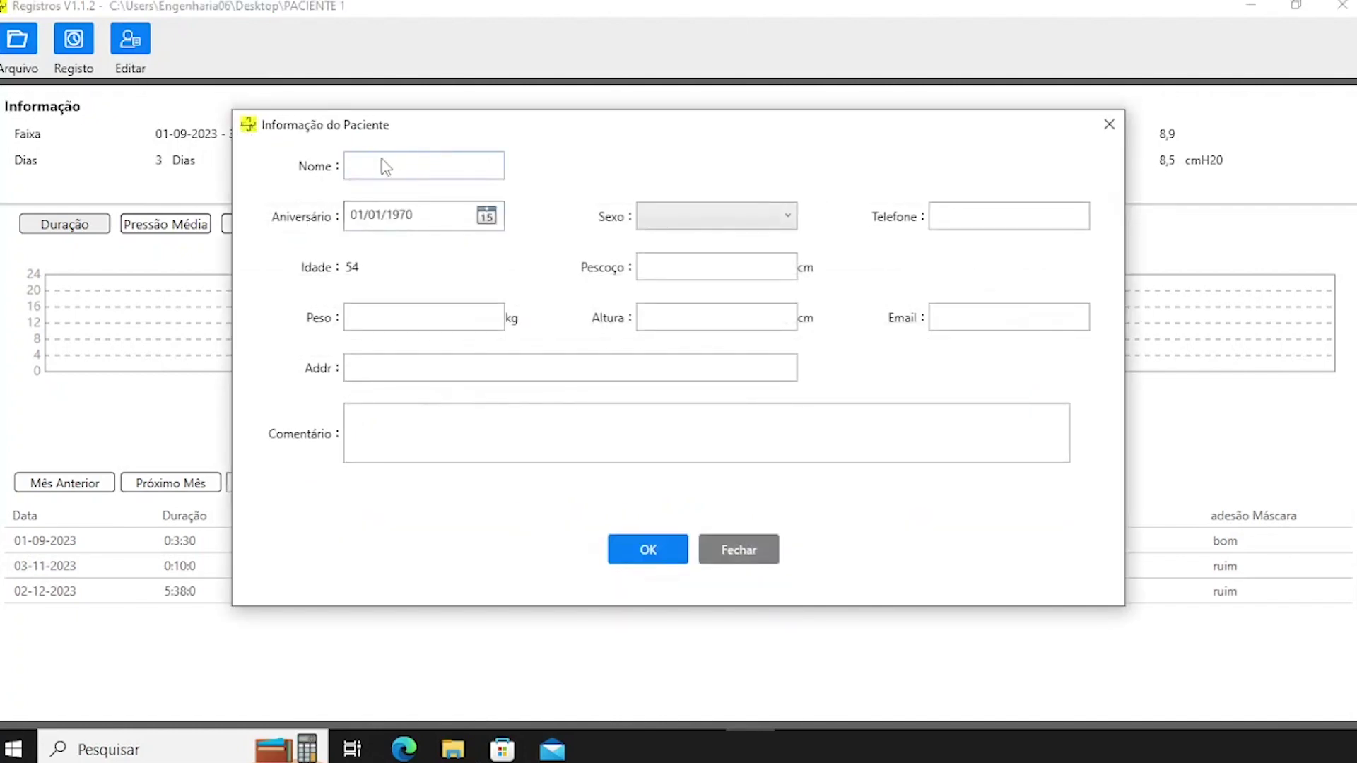
pyautogui.click(428, 215)
pyautogui.click(1110, 127)
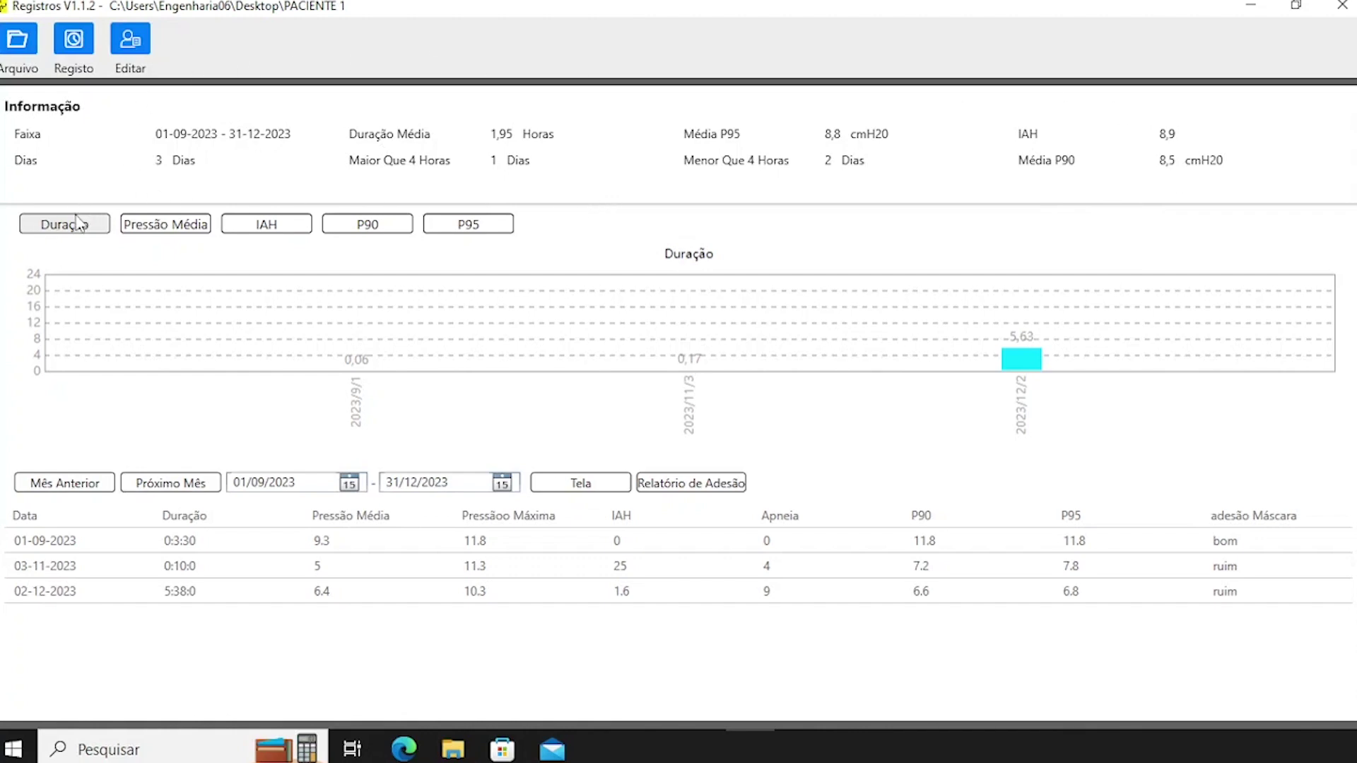
# Step: View the Pressão Média, IAH, P90 and P95 charts for the selected period one after another
pyautogui.click(144, 232)
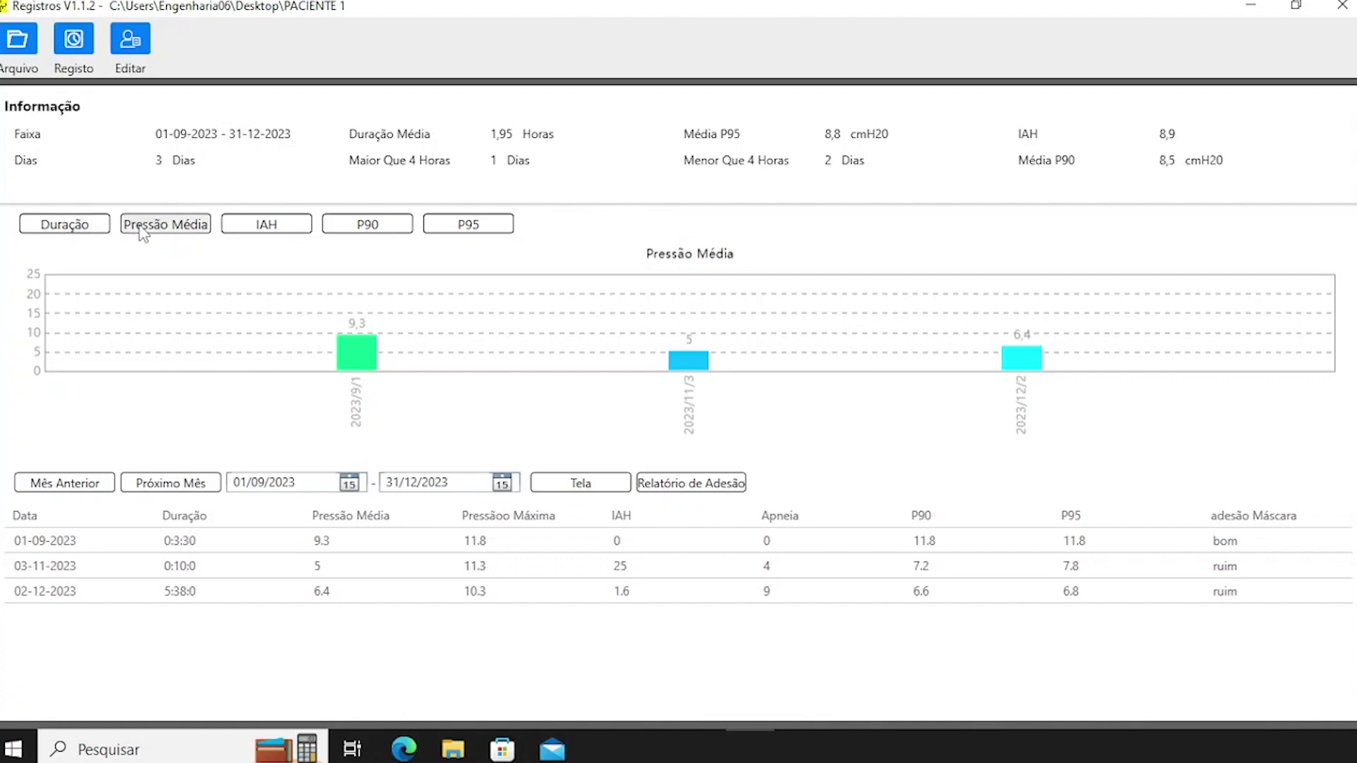
pyautogui.click(284, 230)
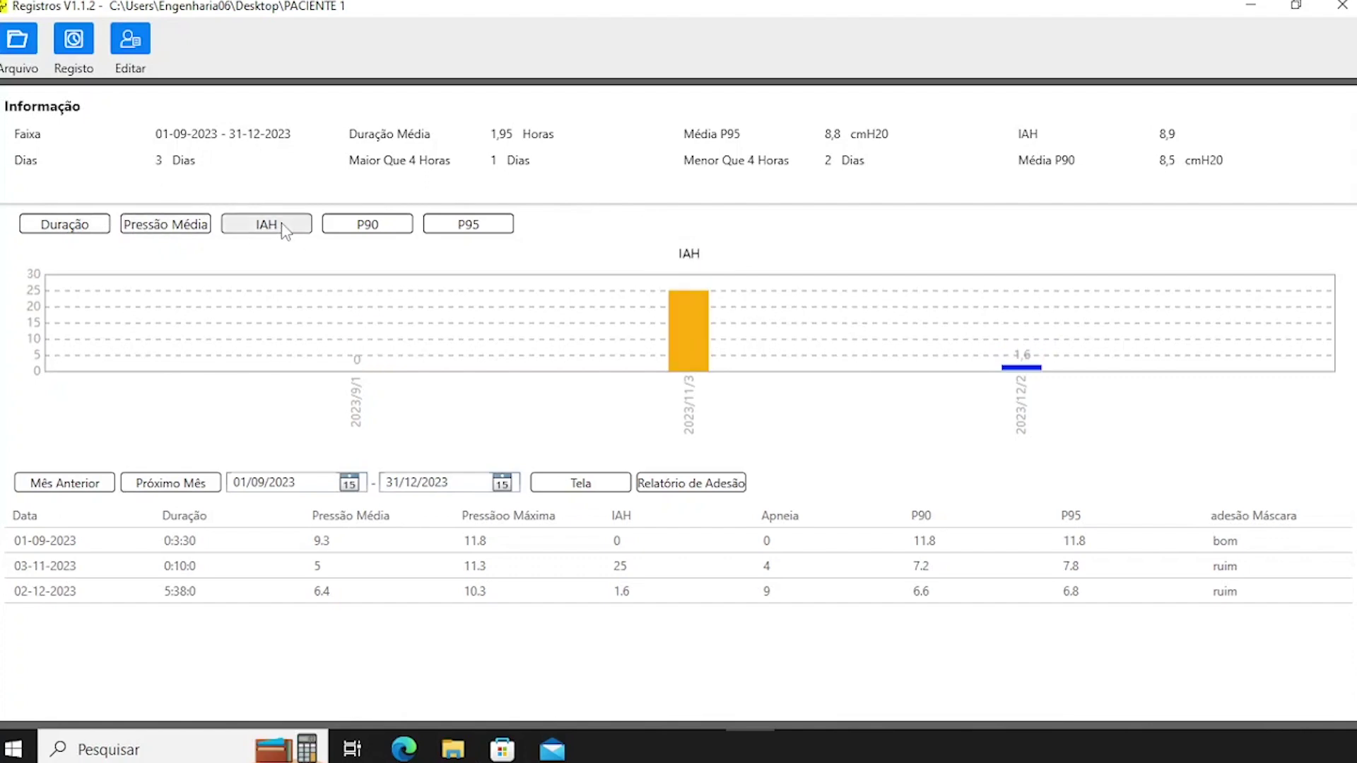
pyautogui.click(371, 229)
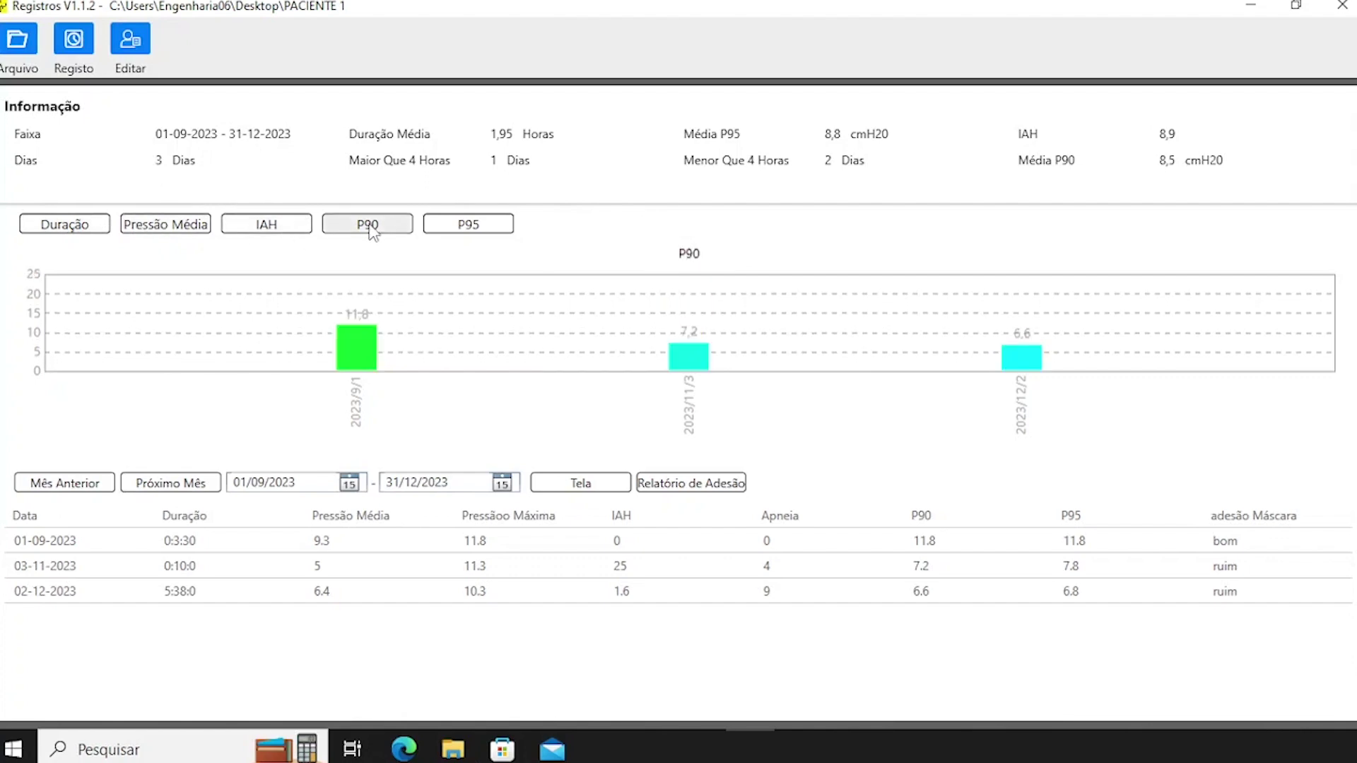
pyautogui.click(483, 233)
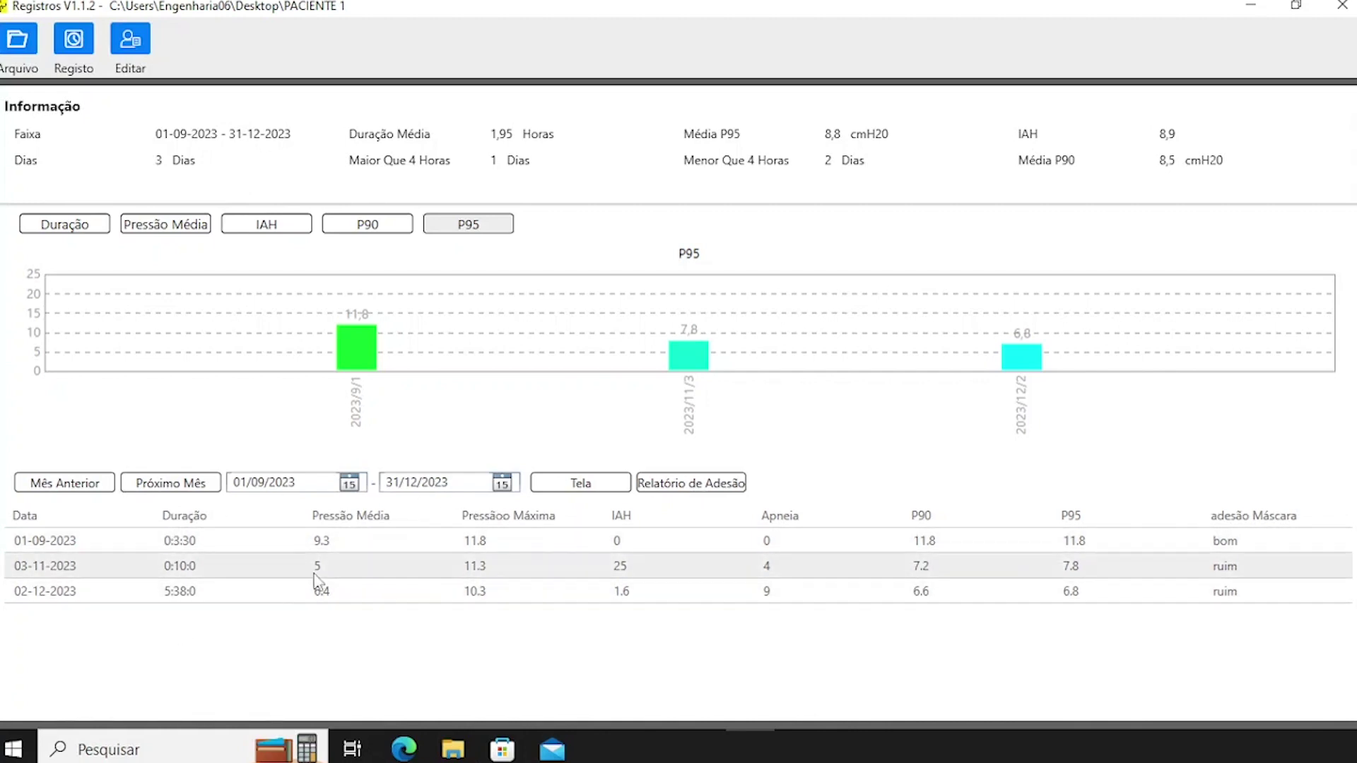
# Step: Generate the Relatório de Adesão in Área de Trabalho, review it in Word and close the document
pyautogui.click(706, 488)
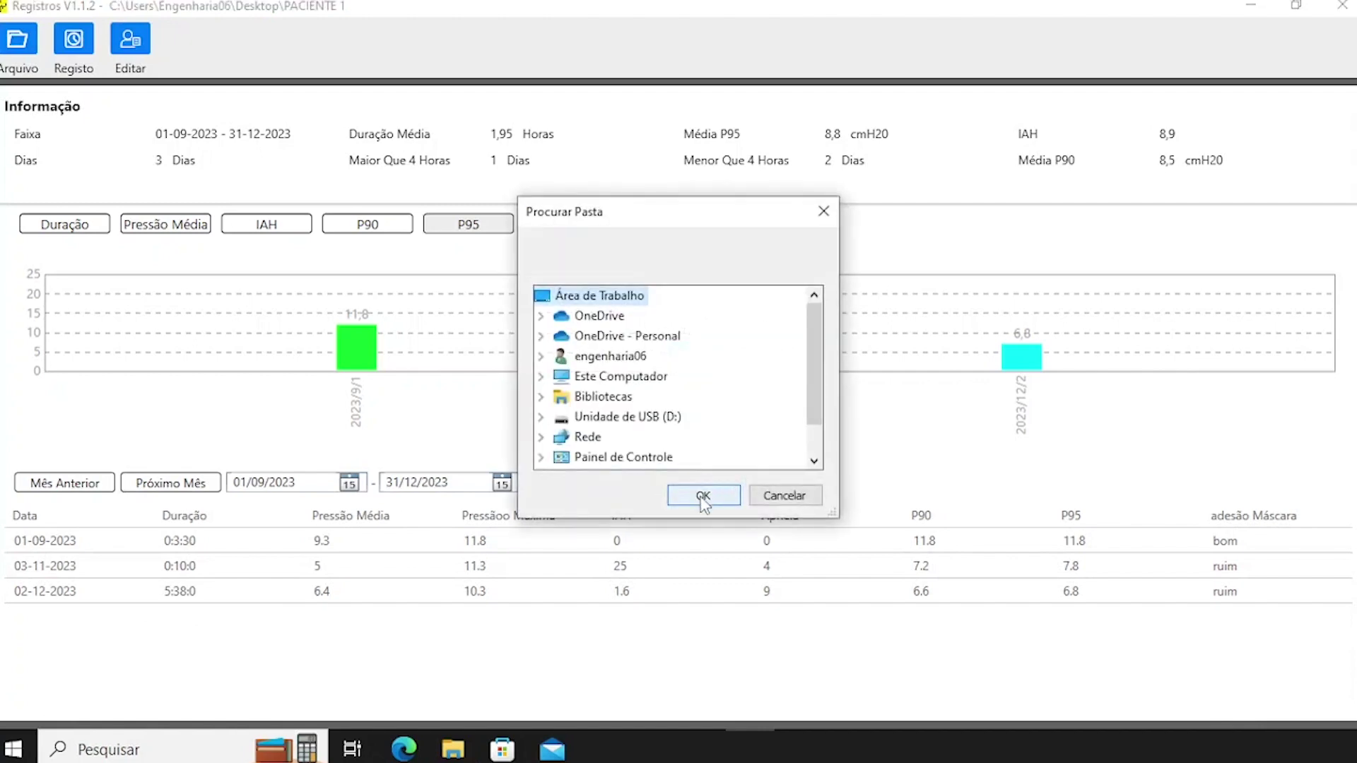
pyautogui.click(705, 495)
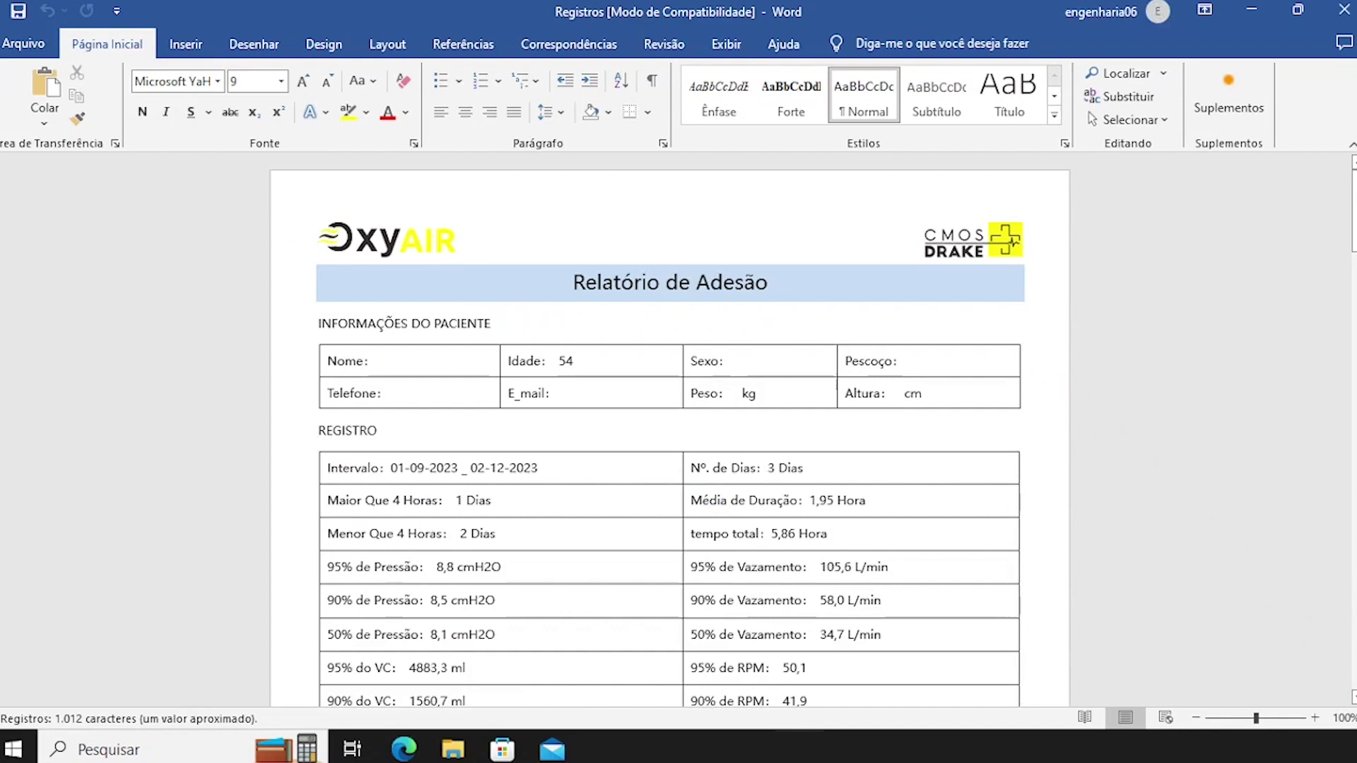
pyautogui.scroll(-7, 670, 424)
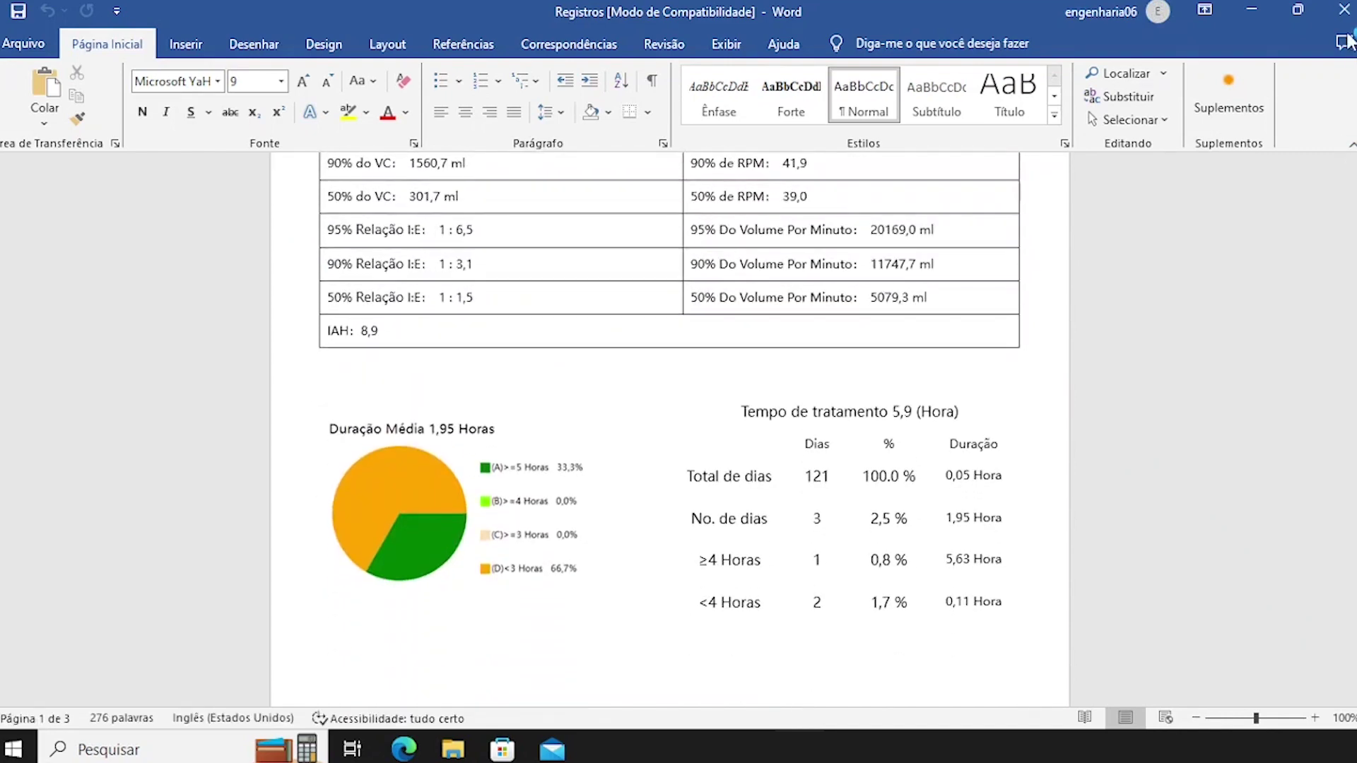
pyautogui.click(1343, 10)
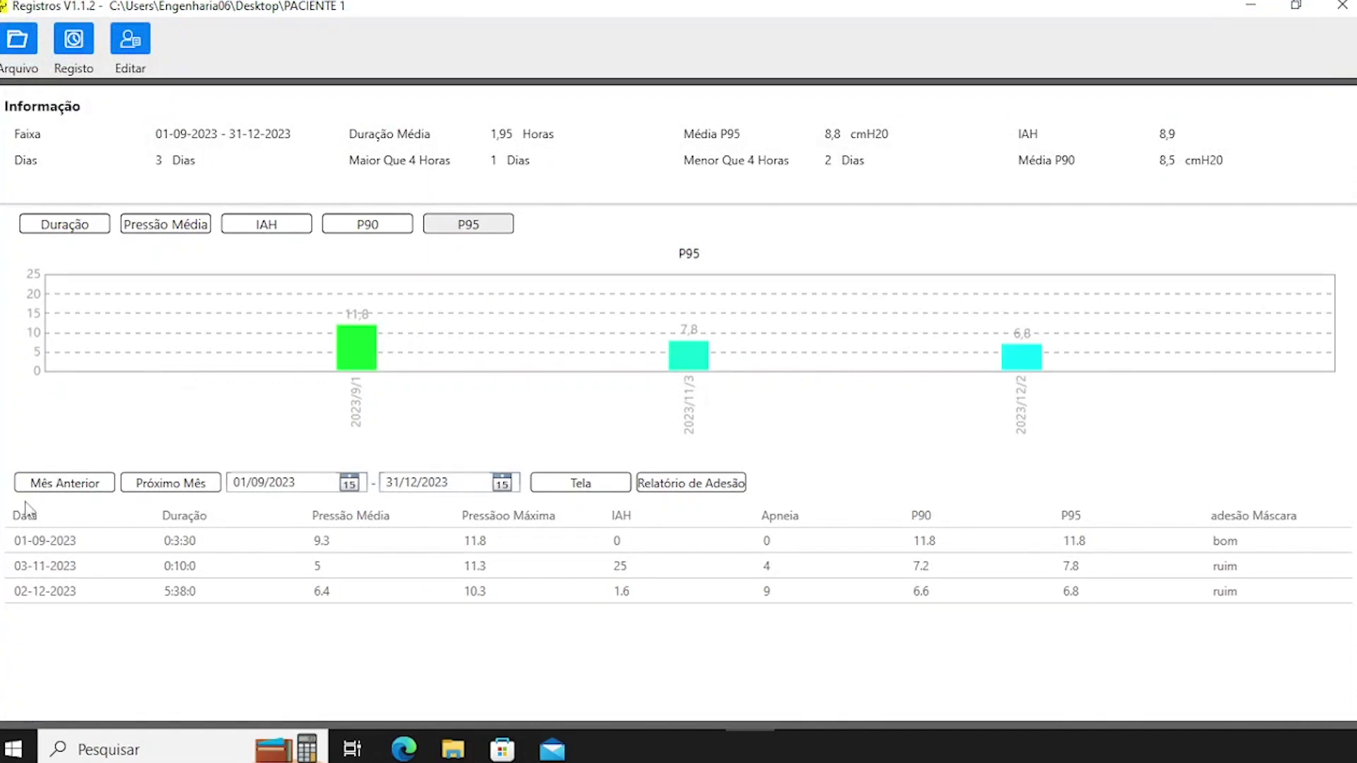
# Step: Open the 01-09-2023 therapy record, generate its Relatório Detalhado de Tratamento in Área de Trabalho and review the report in Word
pyautogui.doubleClick(51, 548)
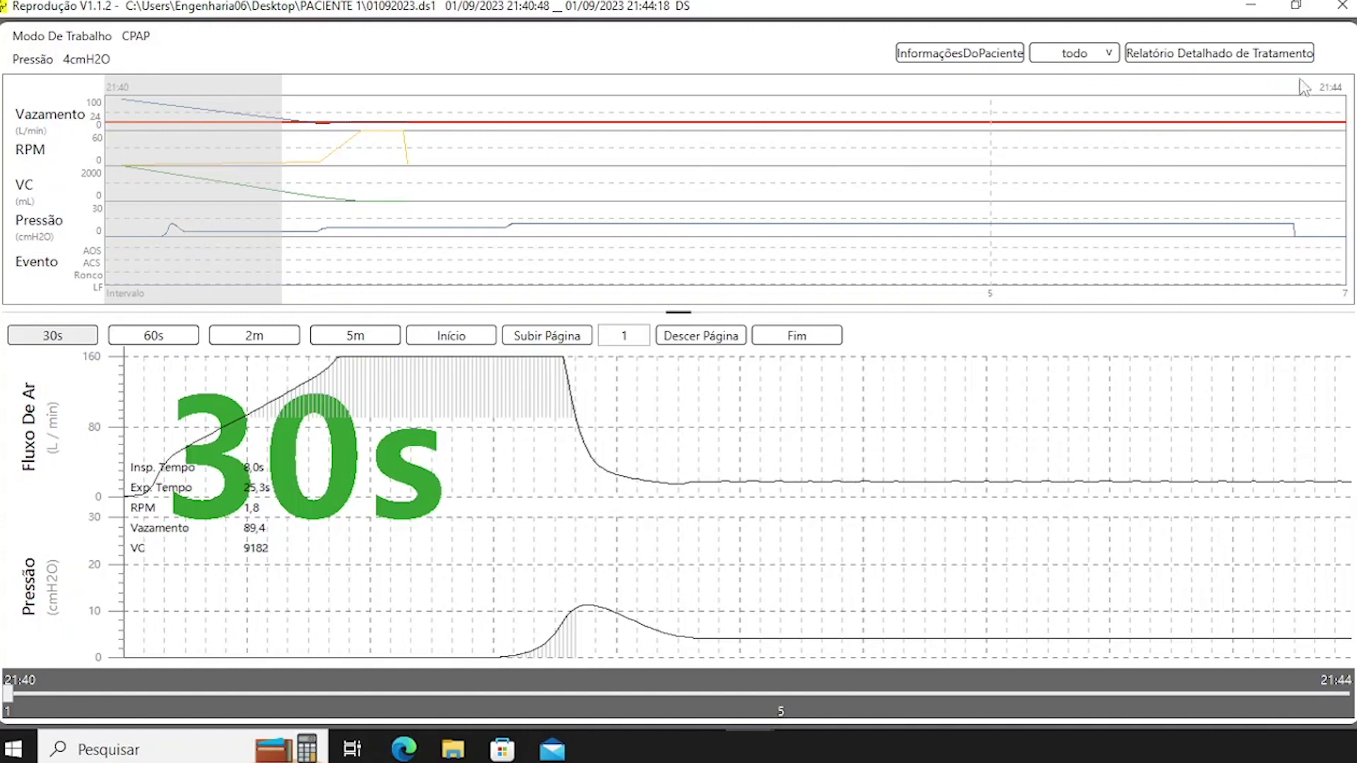
pyautogui.click(1279, 63)
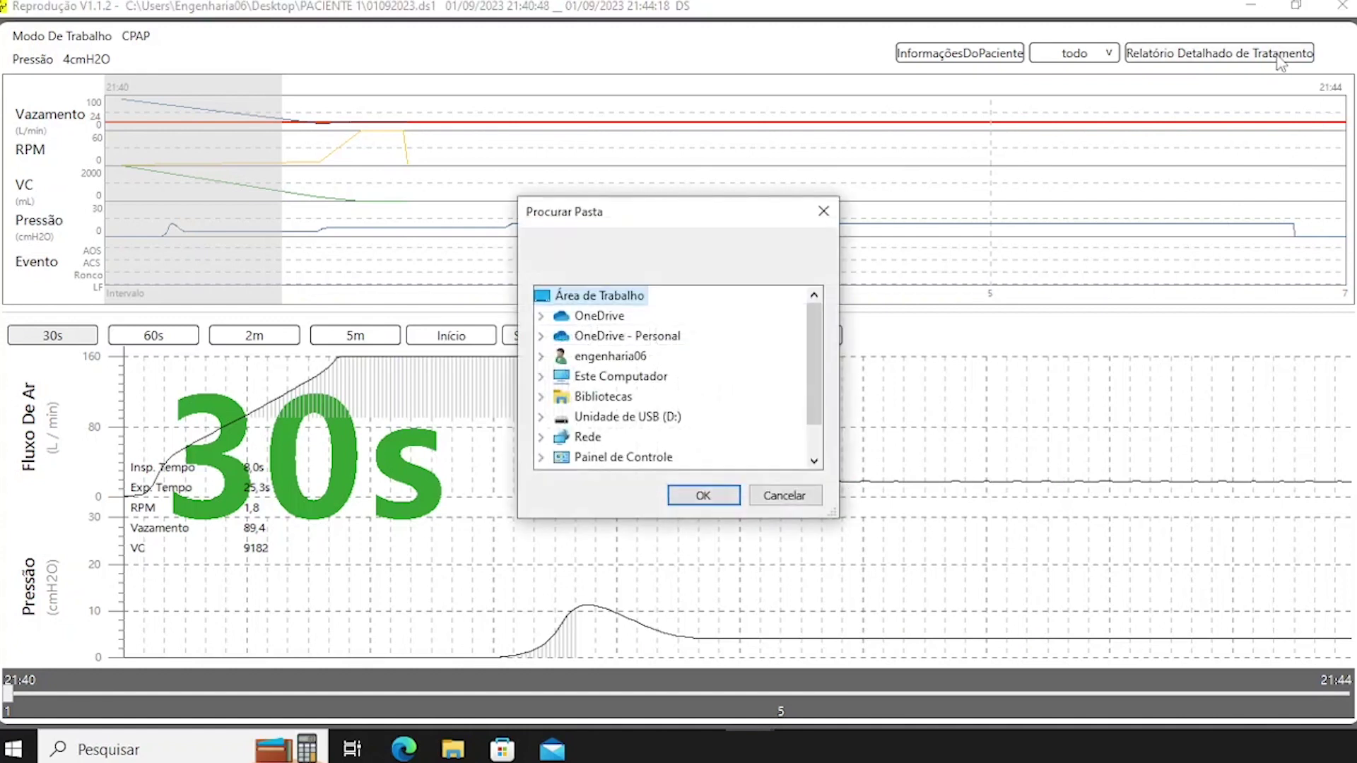
pyautogui.click(703, 496)
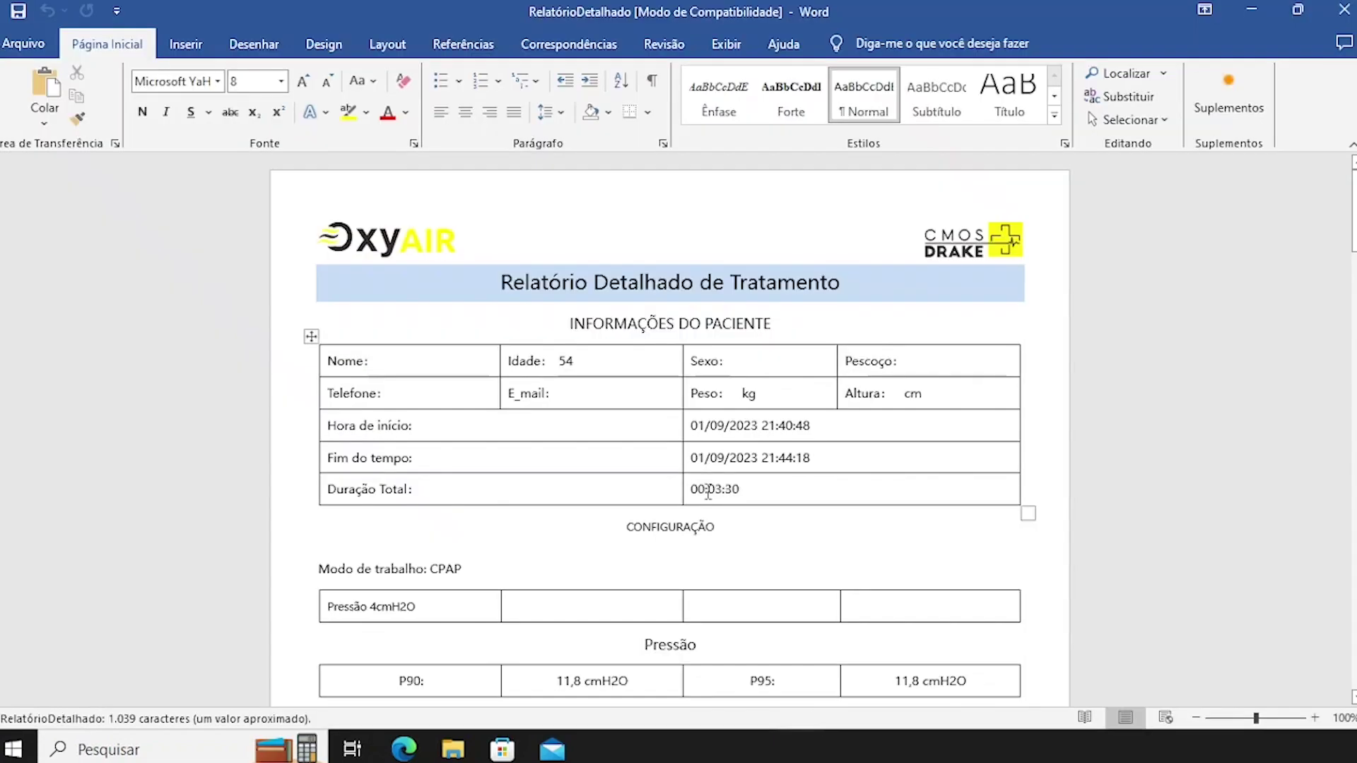
pyautogui.scroll(-20, 953, 448)
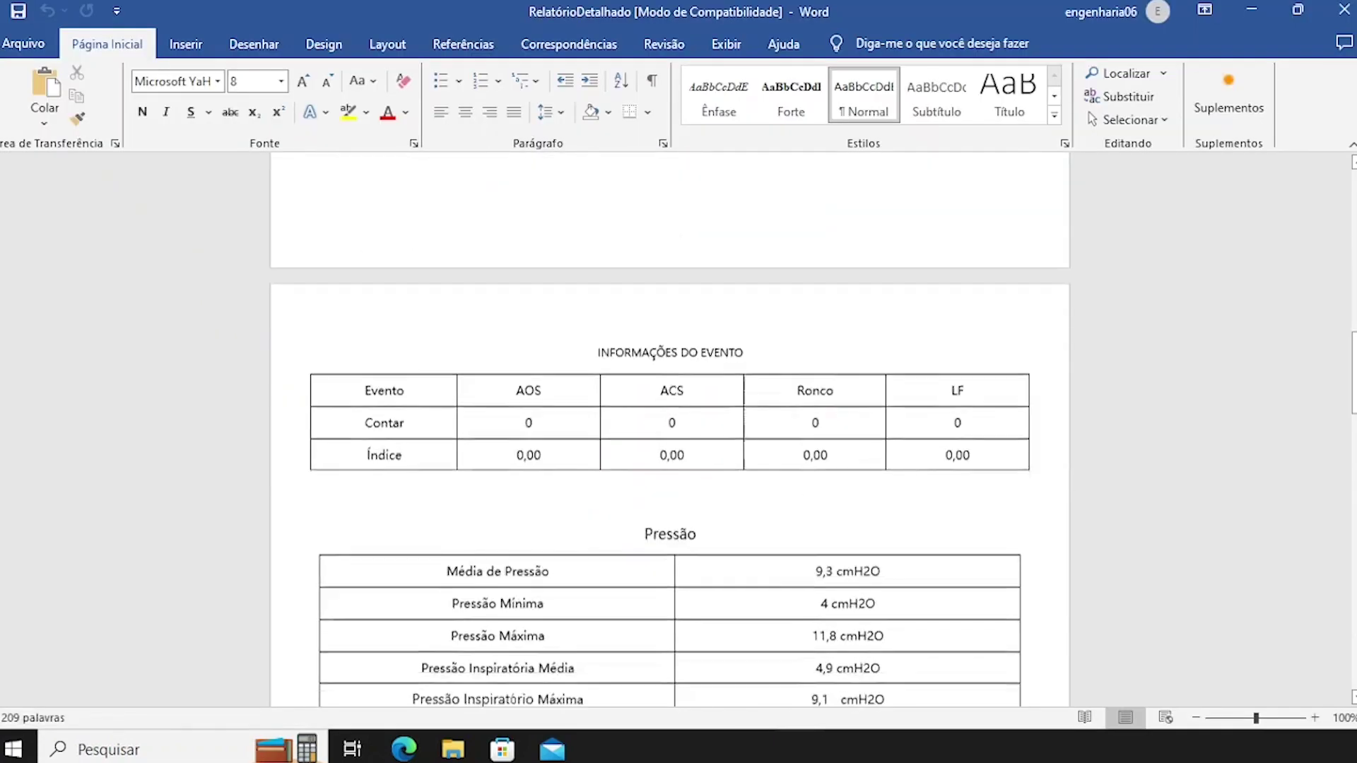
pyautogui.scroll(-5, 953, 448)
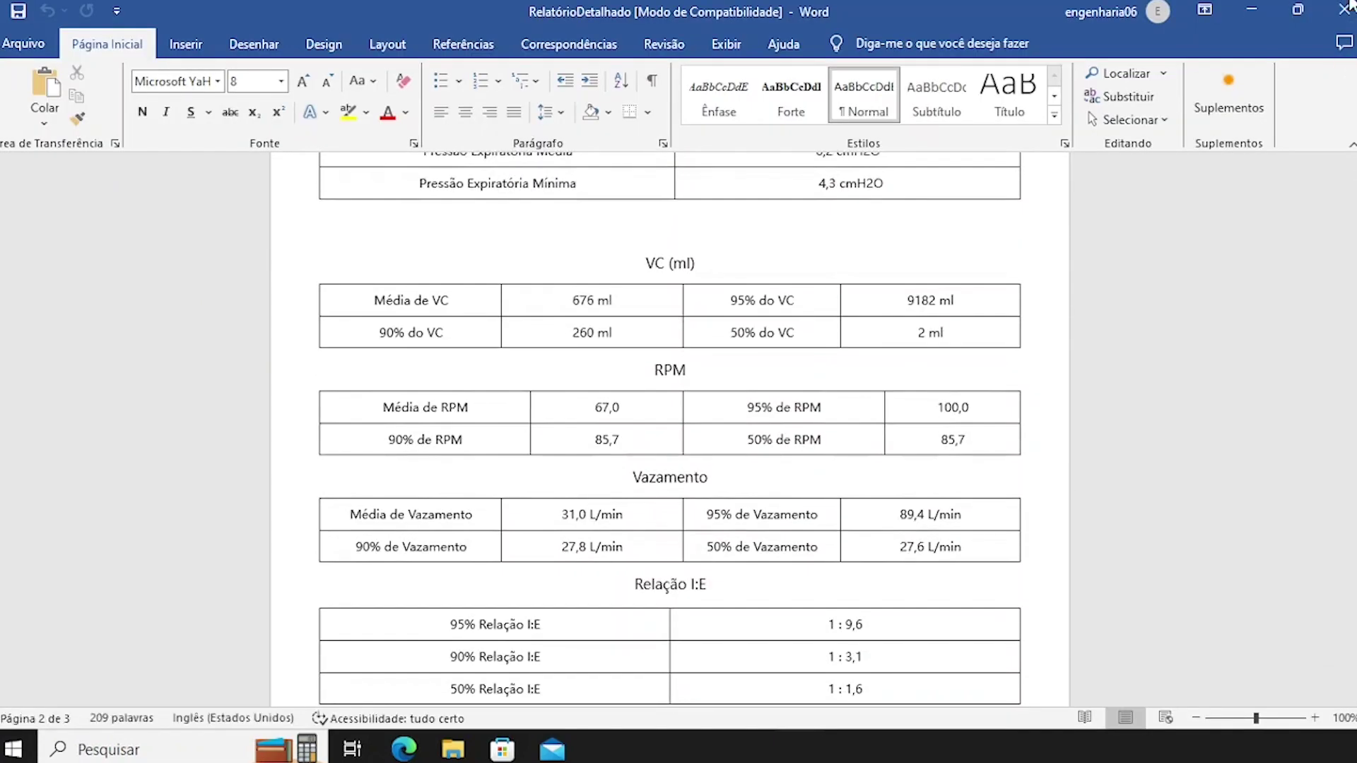